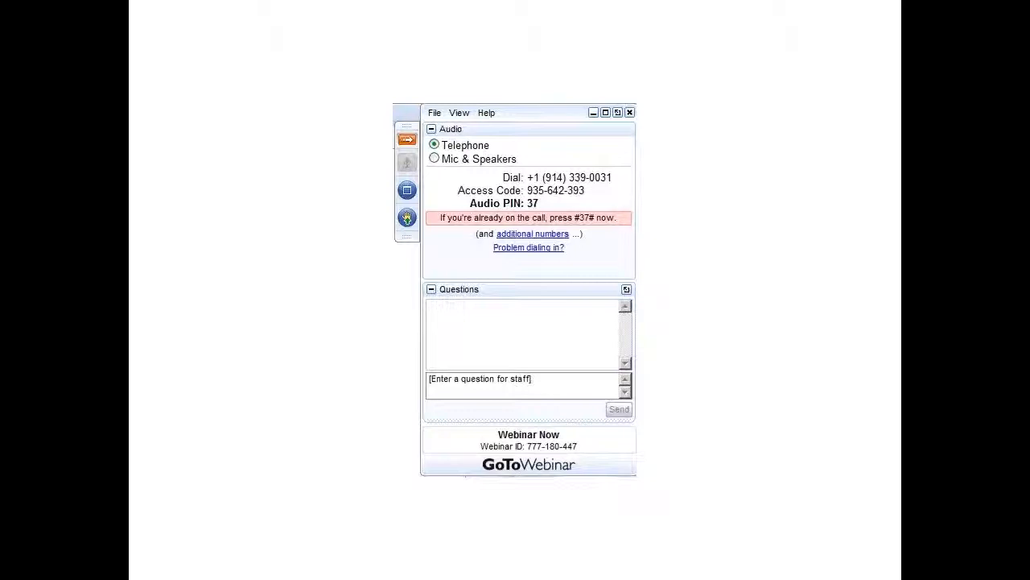
End the slide show and close the GTWOpener.pptx presentation to return to PracticeMaster.
{"action": "key", "text": "Escape"}
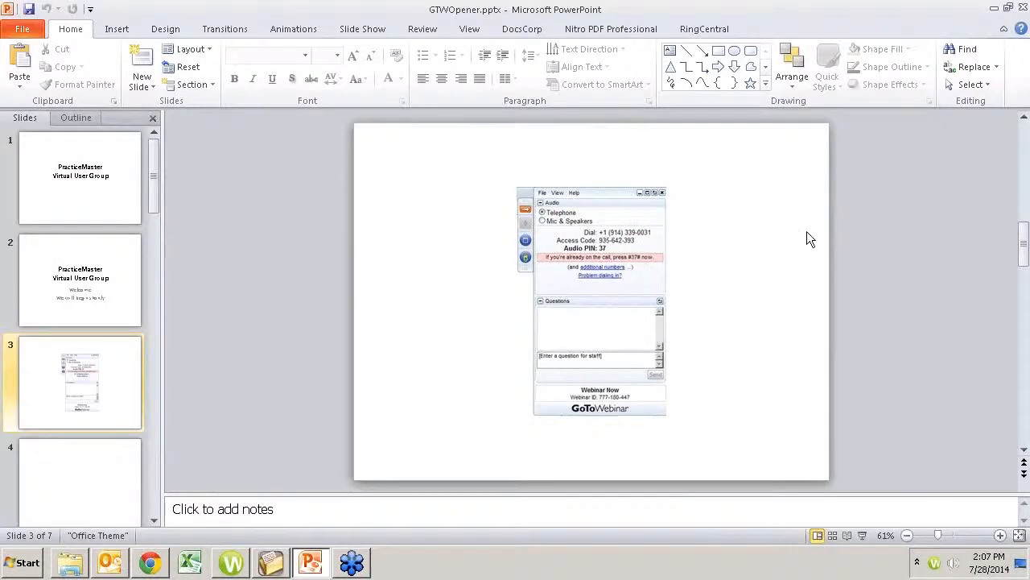
{"action": "left_click", "coordinate": [721, 364]}
{"action": "key", "text": "alt+F4"}
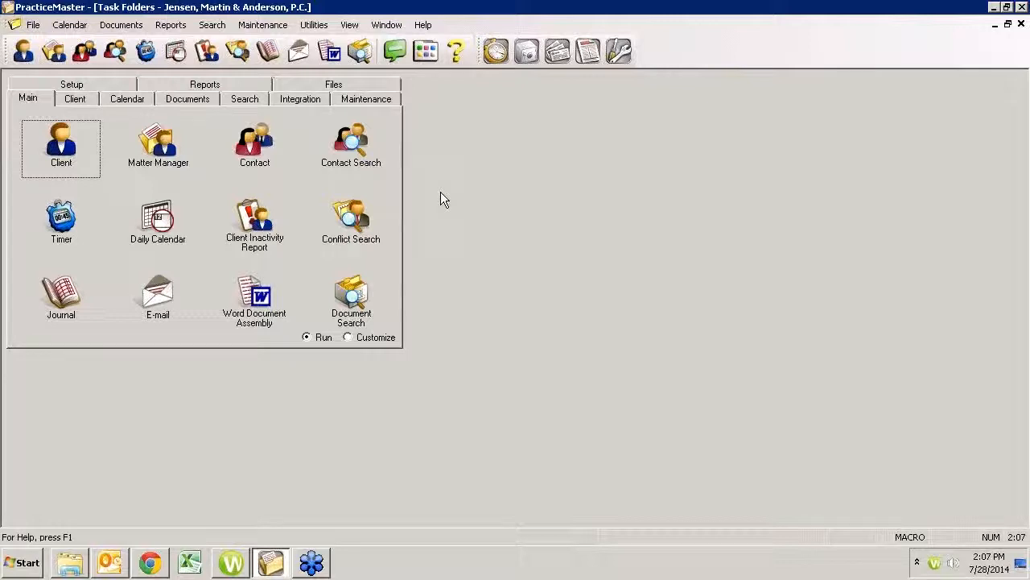
Open the eNote window and dismiss the received eNote about the rescheduled deposition.
{"action": "left_click", "coordinate": [395, 51]}
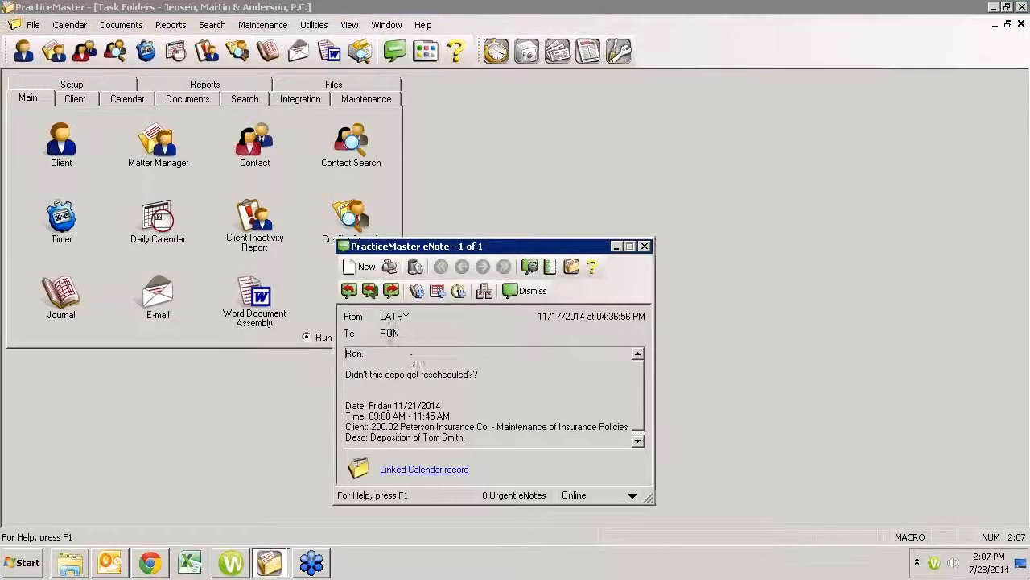
{"action": "left_click", "coordinate": [529, 290]}
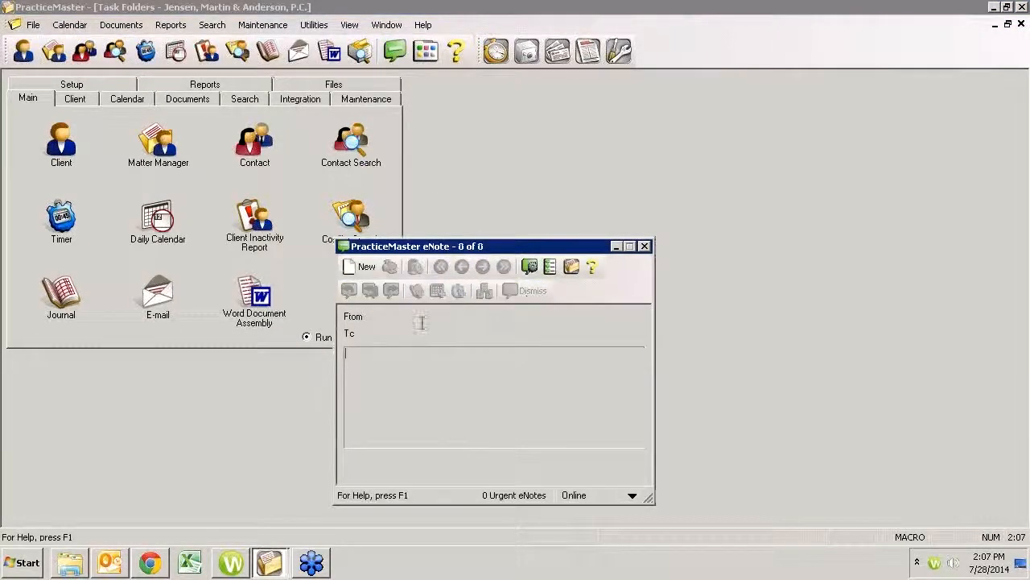
Send a new eNote with the text "test" to one staff user chosen from the user lookup, and close the auto-reply.
{"action": "left_click", "coordinate": [350, 270]}
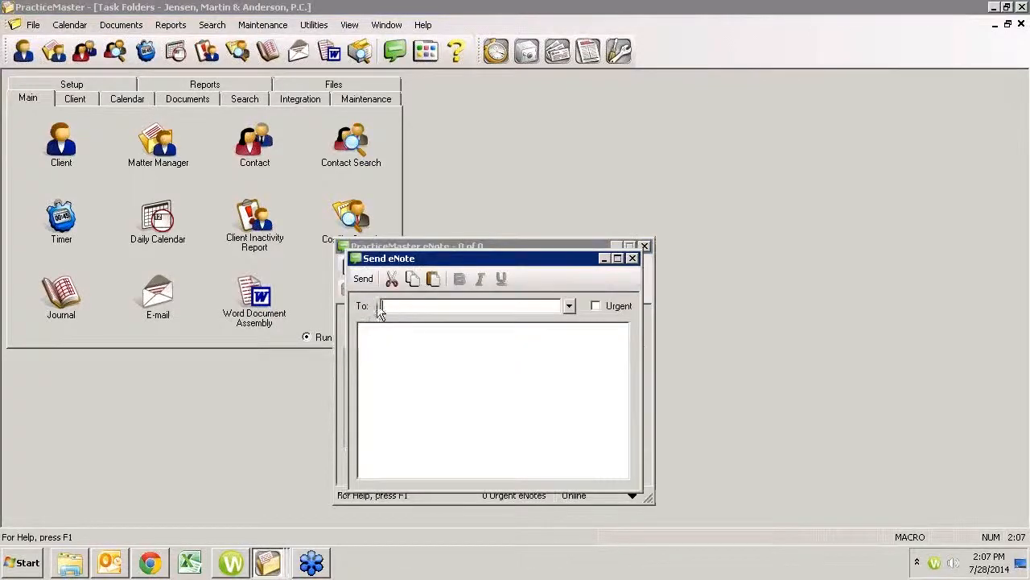
{"action": "left_click", "coordinate": [569, 306]}
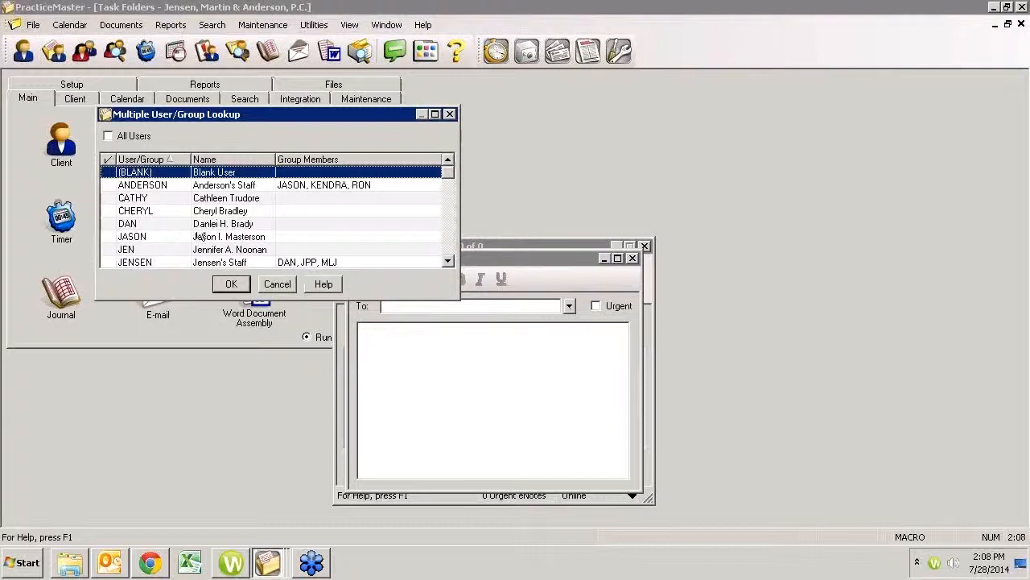
{"action": "left_click", "coordinate": [200, 226]}
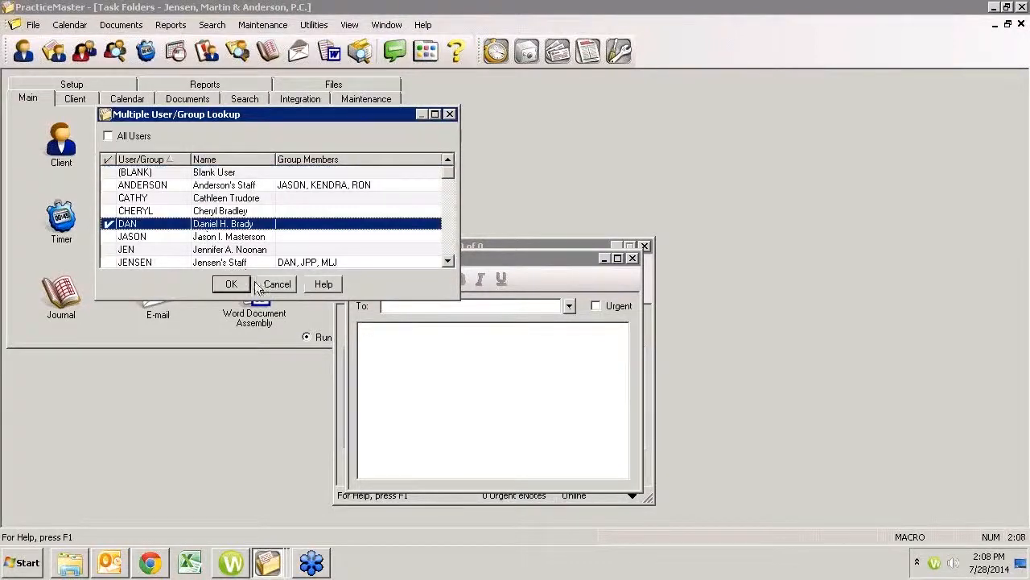
{"action": "left_click", "coordinate": [231, 283]}
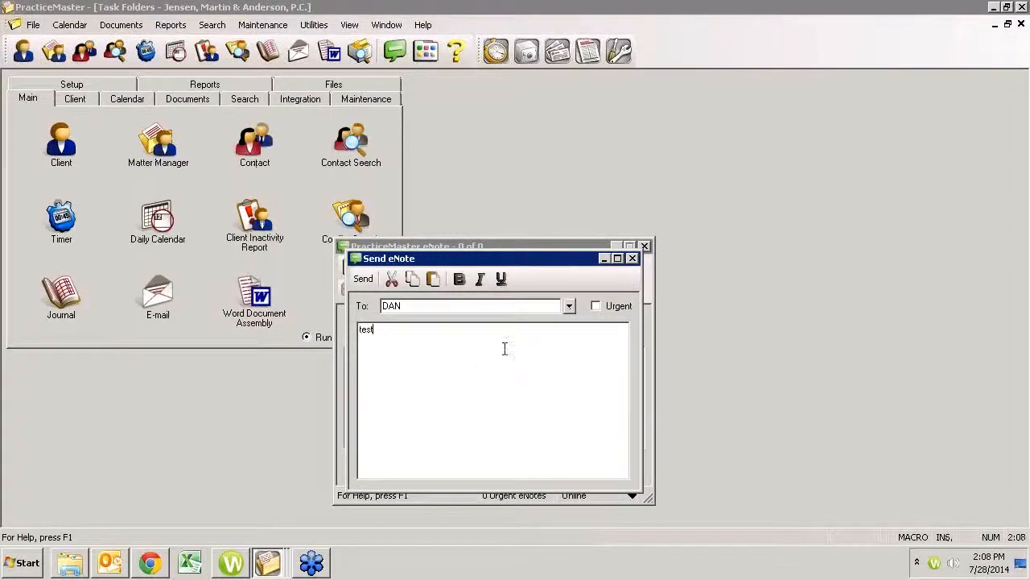
{"action": "left_click", "coordinate": [364, 279]}
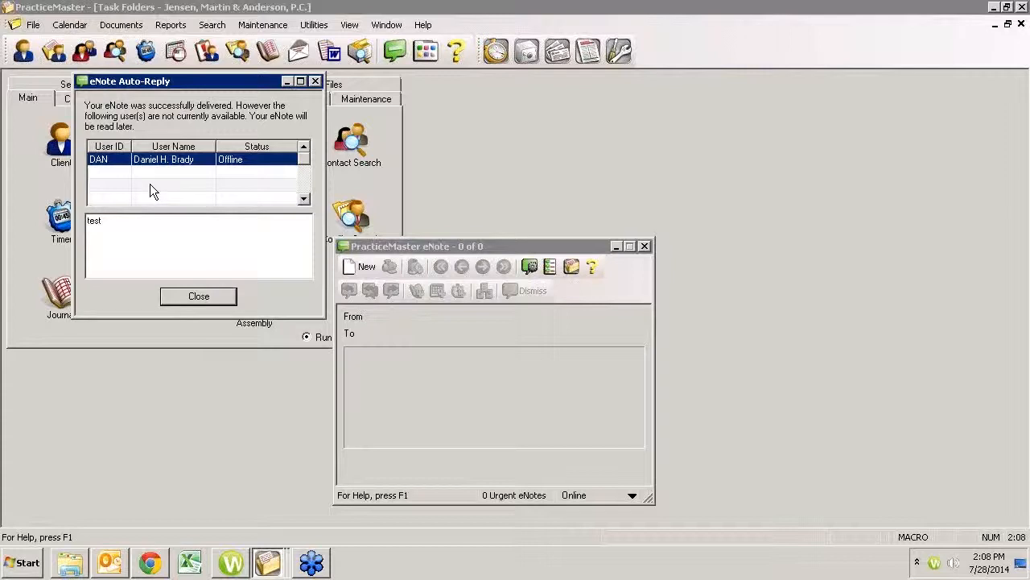
{"action": "left_click", "coordinate": [203, 296]}
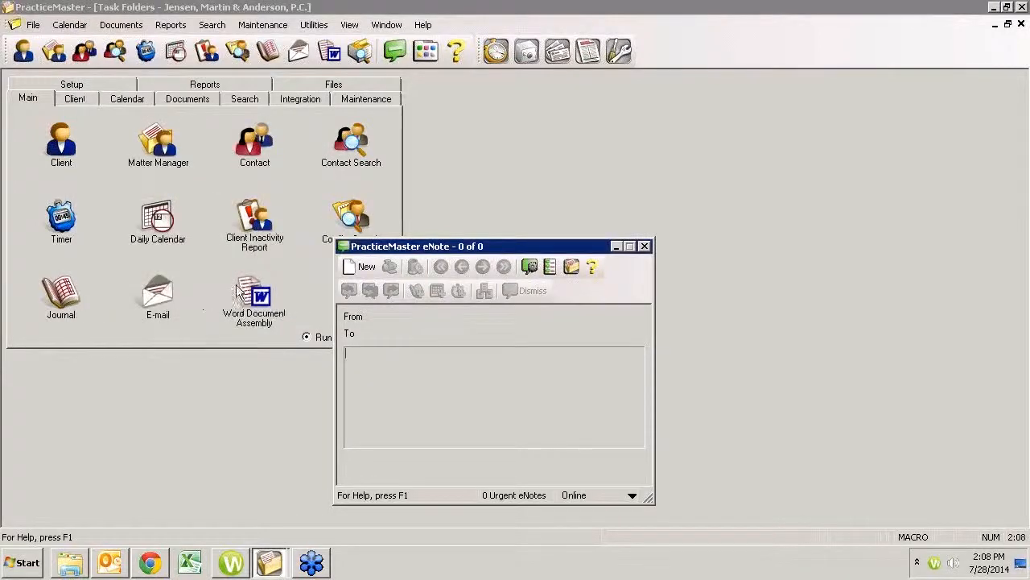
Review the eNote preferences for startup, sending and receiving, and leave them without making changes.
{"action": "left_click", "coordinate": [529, 268]}
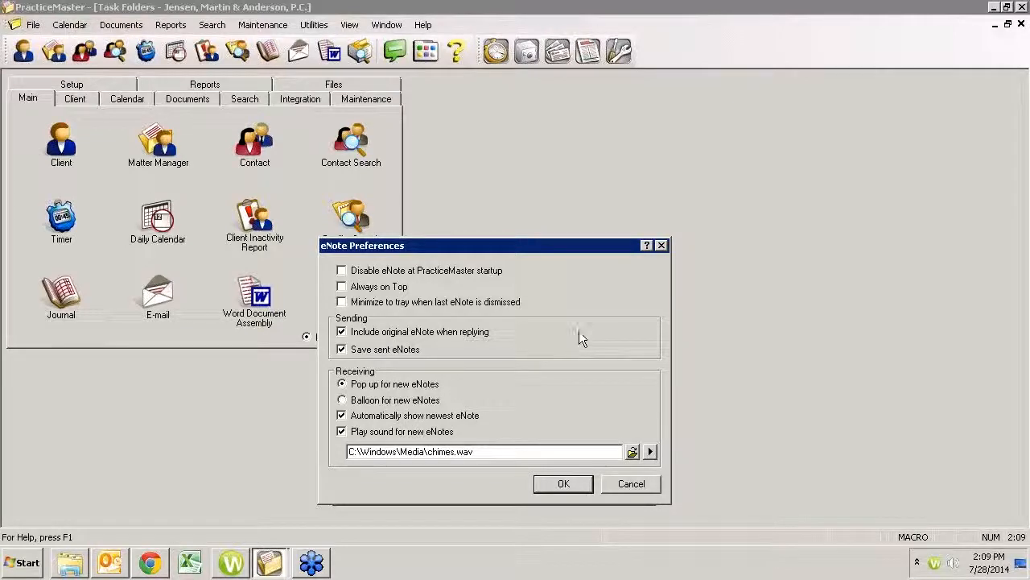
{"action": "left_click", "coordinate": [629, 485]}
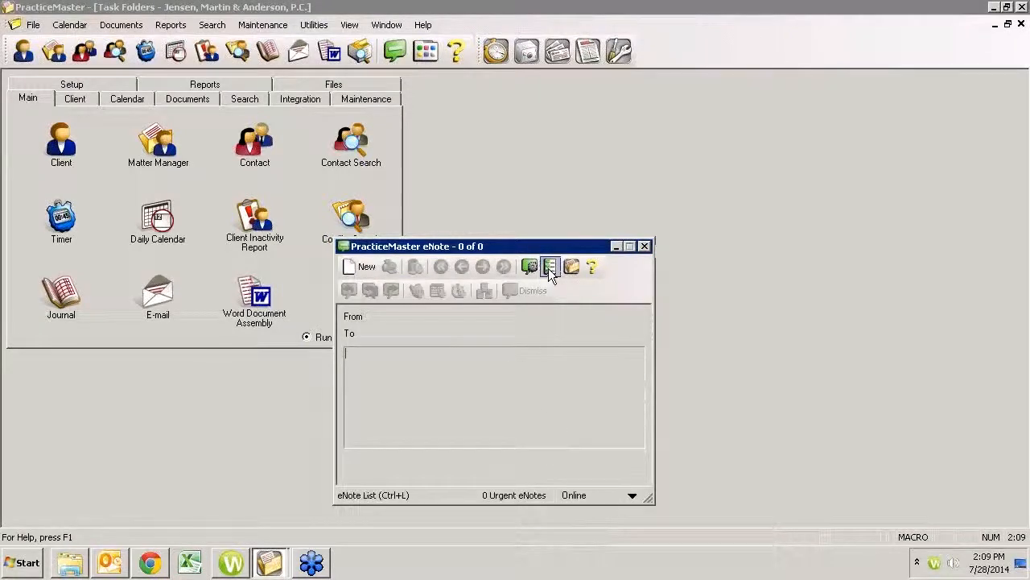
Open the eNote list and examine the All My, Unread, Received, Sent, All, Deleted and Specific User's eNotes views.
{"action": "left_click", "coordinate": [550, 268]}
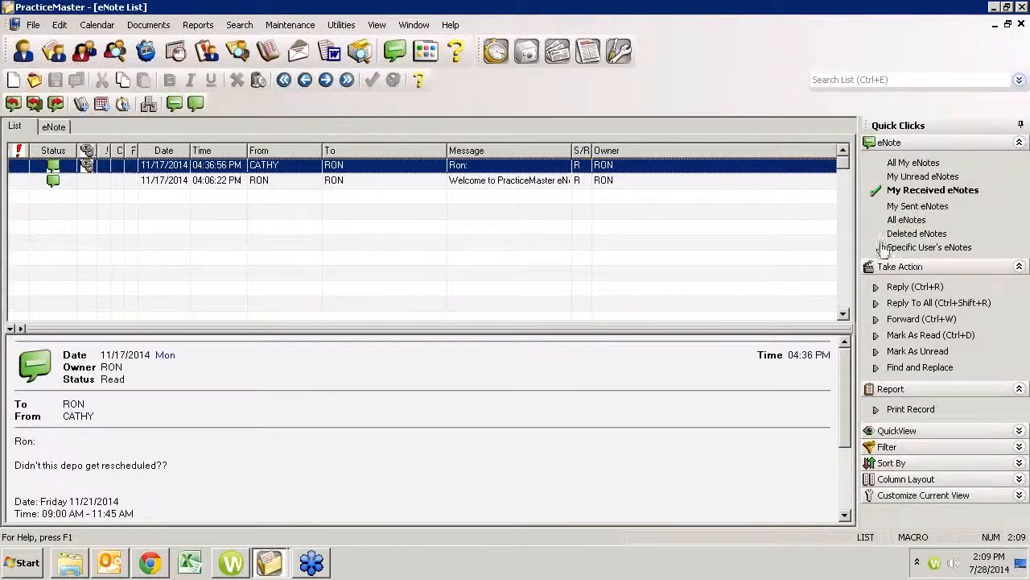
{"action": "left_click", "coordinate": [918, 165]}
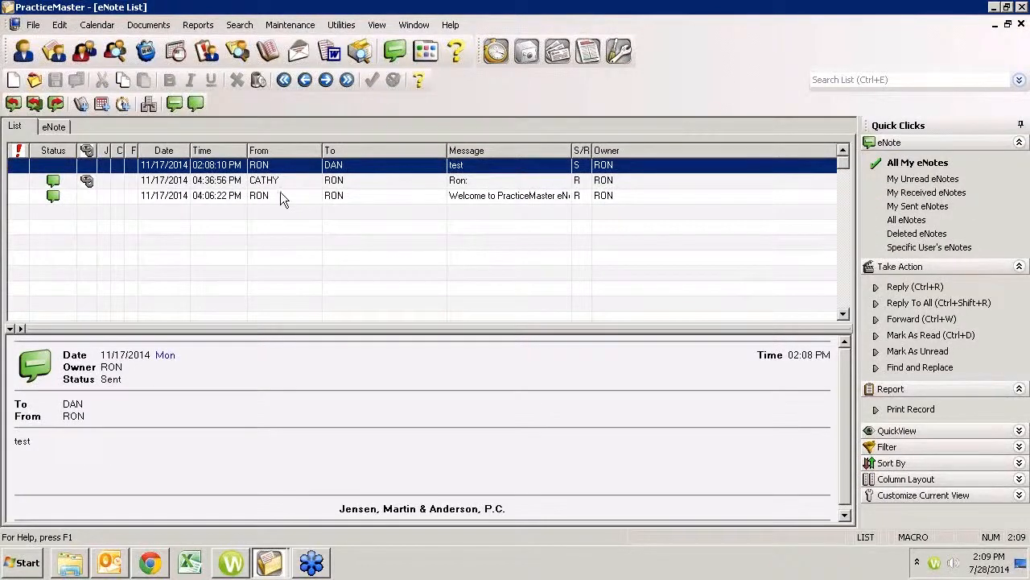
{"action": "left_click", "coordinate": [894, 177]}
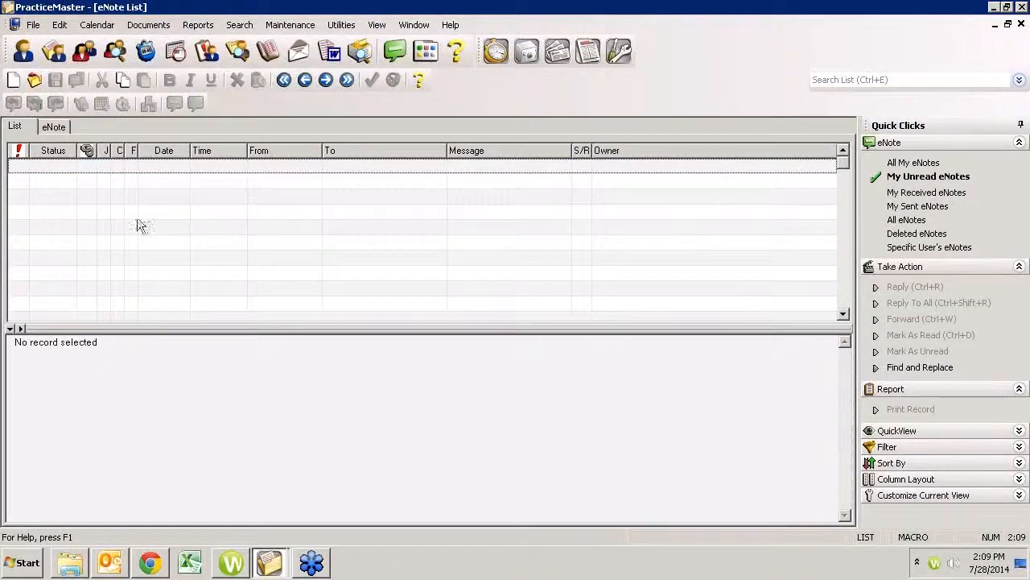
{"action": "left_click", "coordinate": [918, 193]}
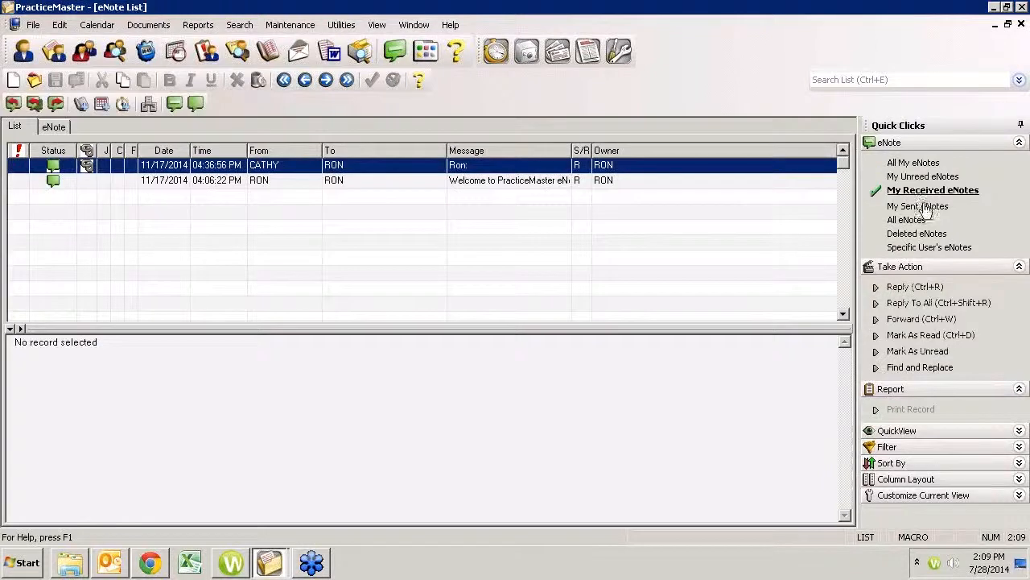
{"action": "left_click", "coordinate": [919, 207]}
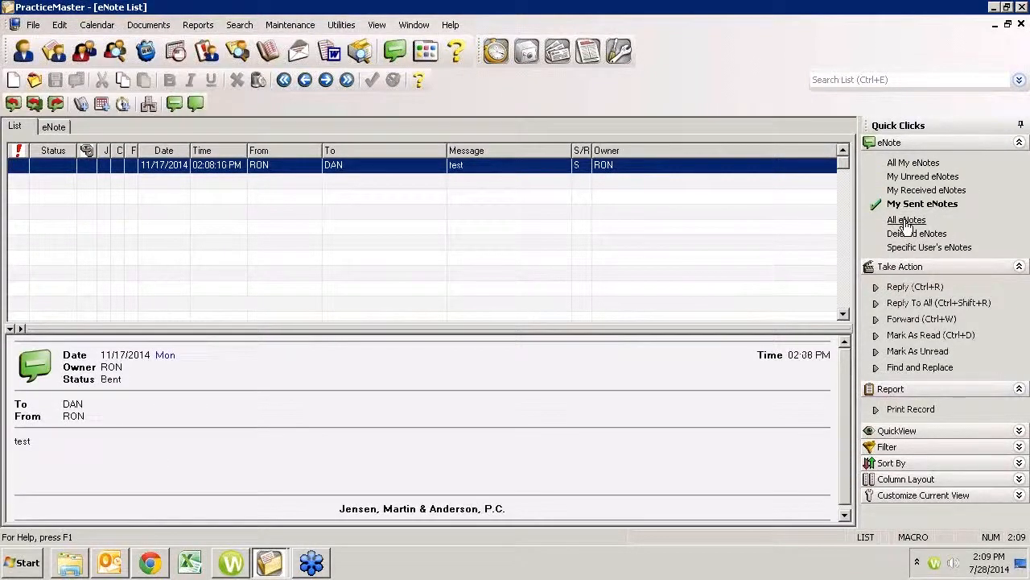
{"action": "left_click", "coordinate": [908, 222]}
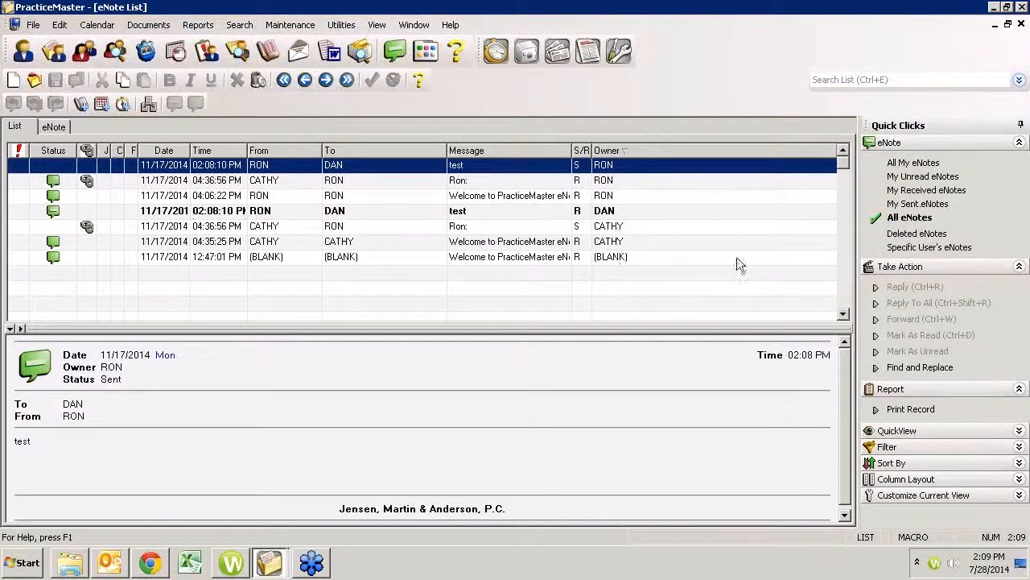
{"action": "left_click", "coordinate": [914, 234]}
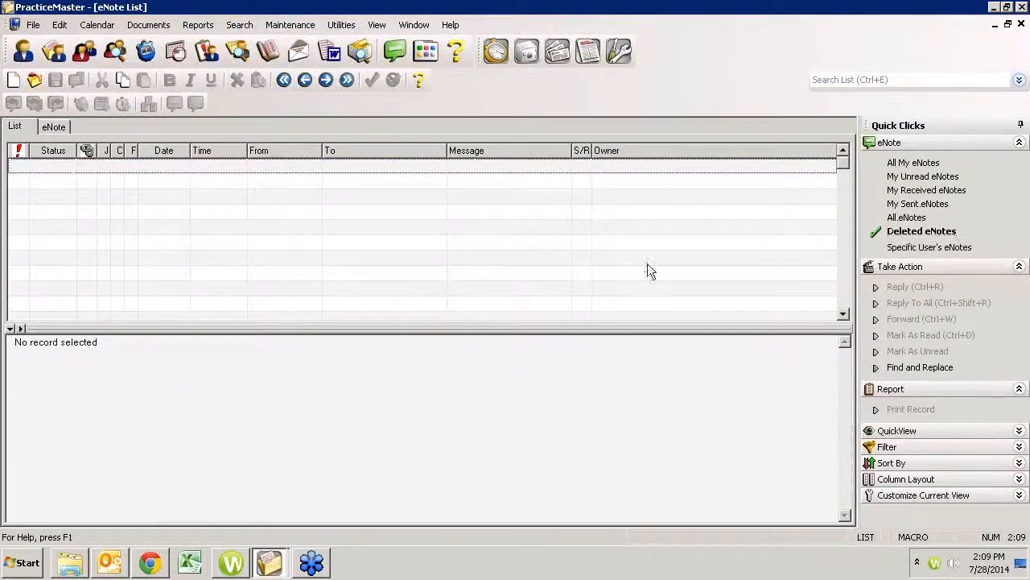
{"action": "left_click", "coordinate": [918, 247]}
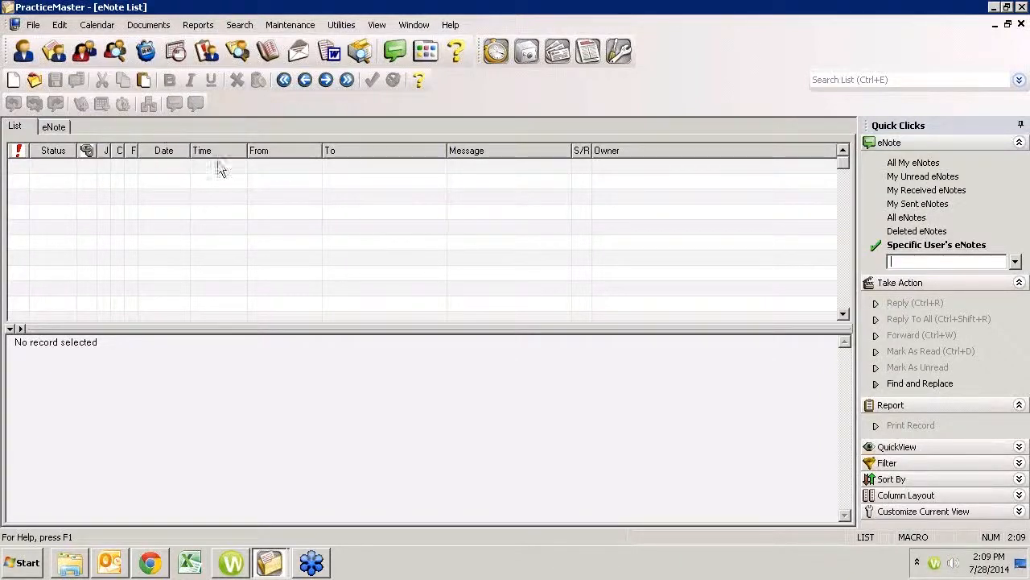
Show all of the current user's eNotes, view the sent "test" eNote in full, and close the eNote list.
{"action": "left_click", "coordinate": [902, 179]}
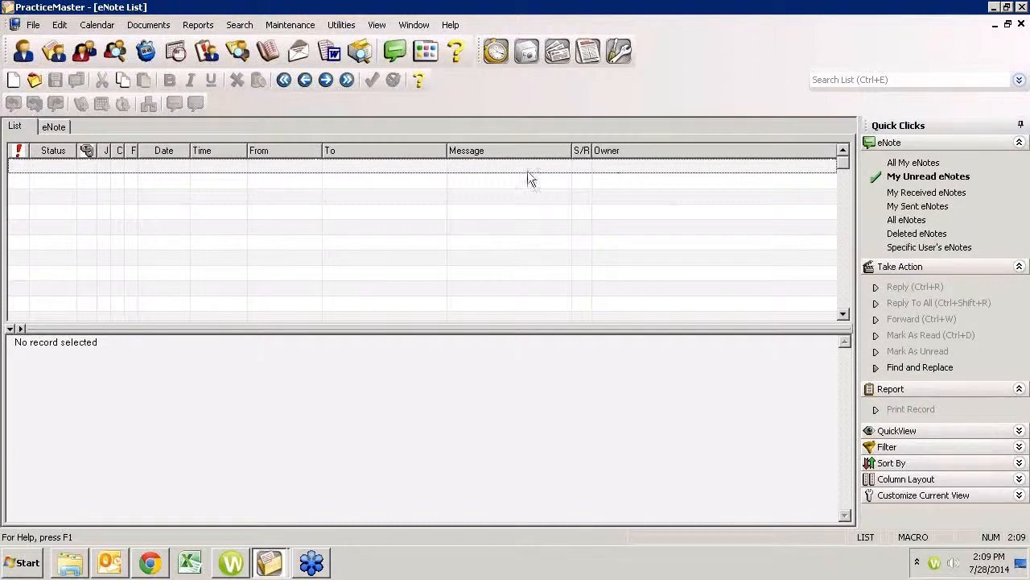
{"action": "left_click", "coordinate": [897, 163]}
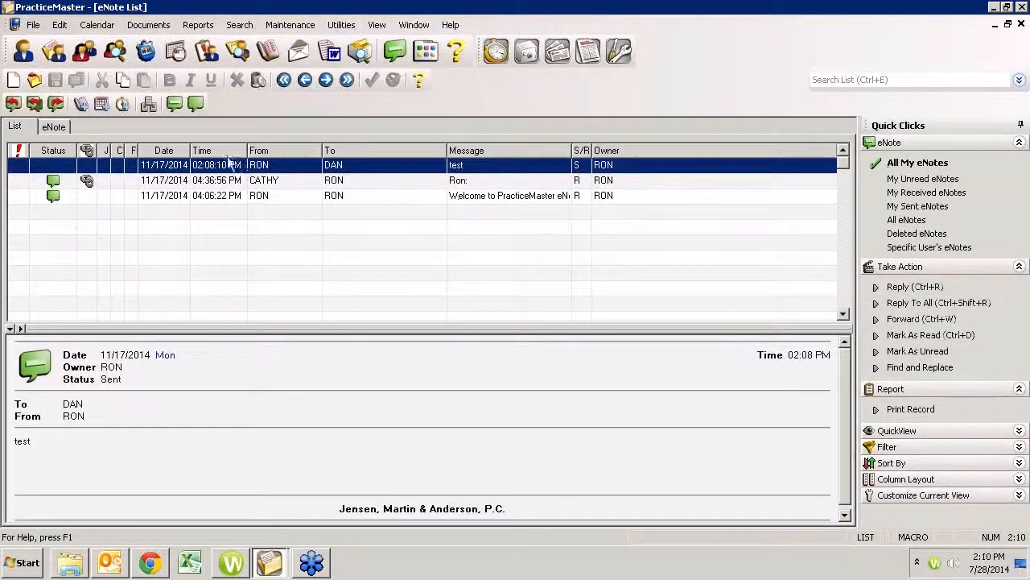
{"action": "double_click", "coordinate": [241, 171]}
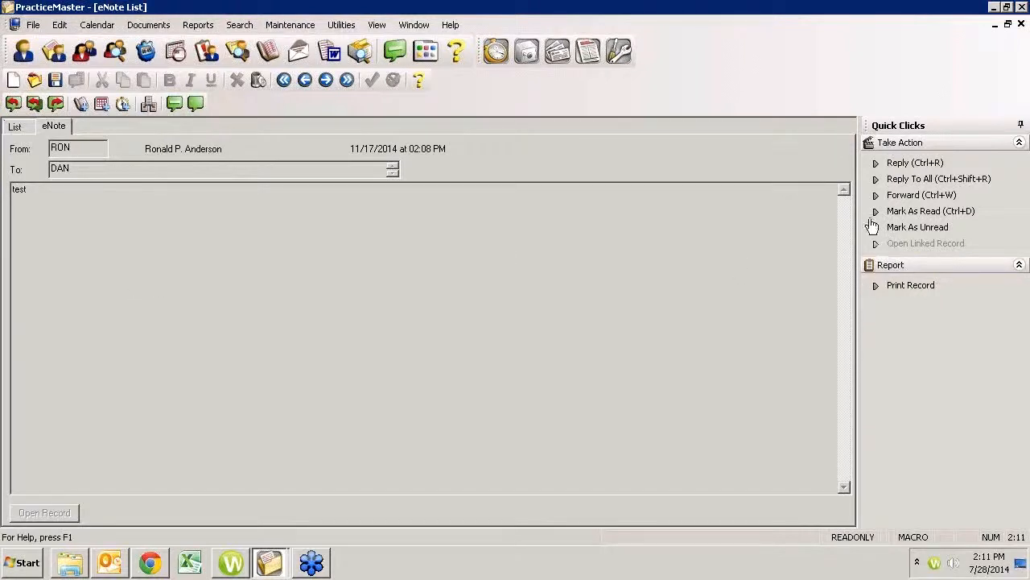
{"action": "left_click", "coordinate": [1021, 23]}
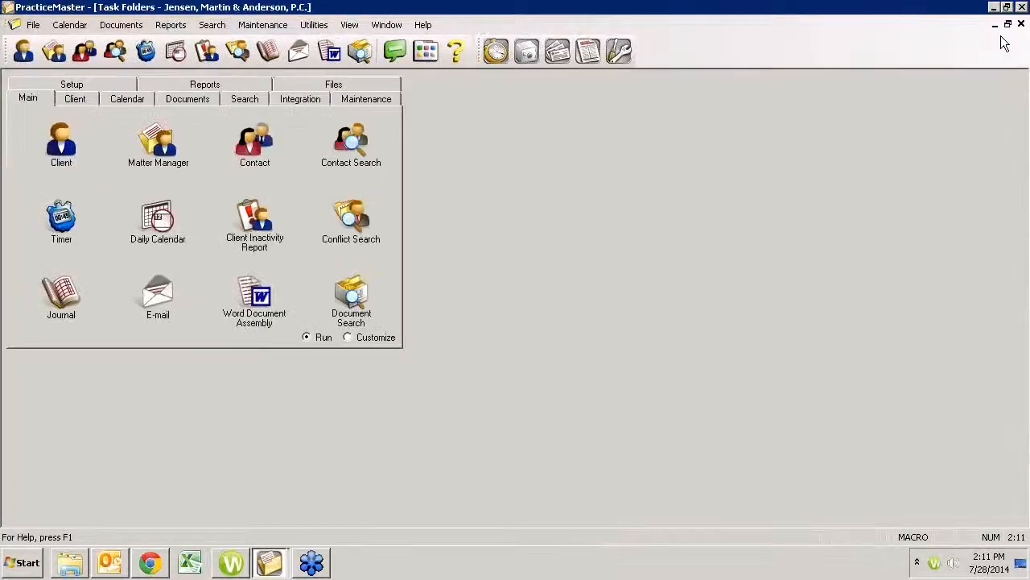
Open the November 18 outside conference appointment from the daily calendar and start an eNotify message from it.
{"action": "left_click", "coordinate": [152, 212]}
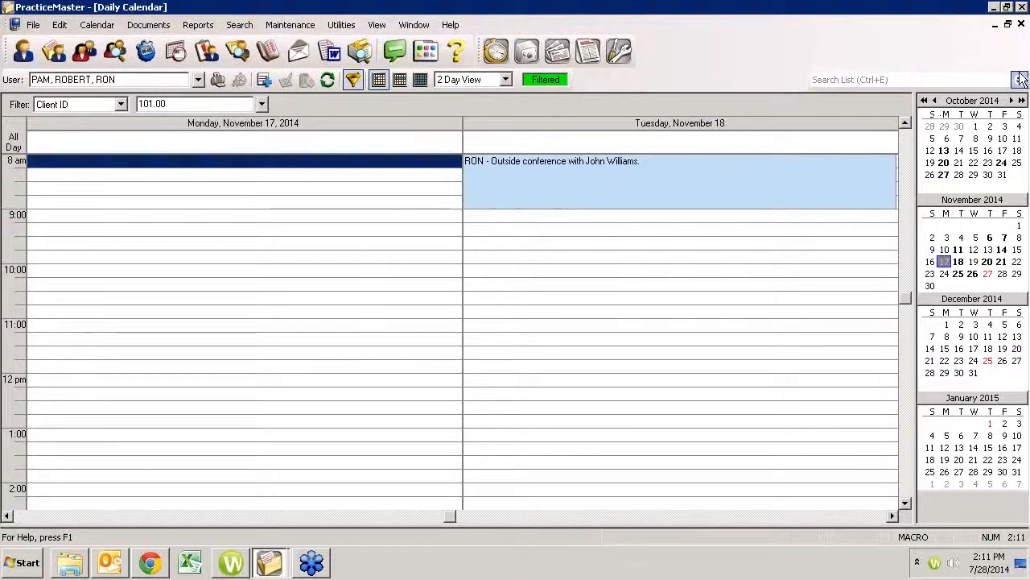
{"action": "double_click", "coordinate": [519, 165]}
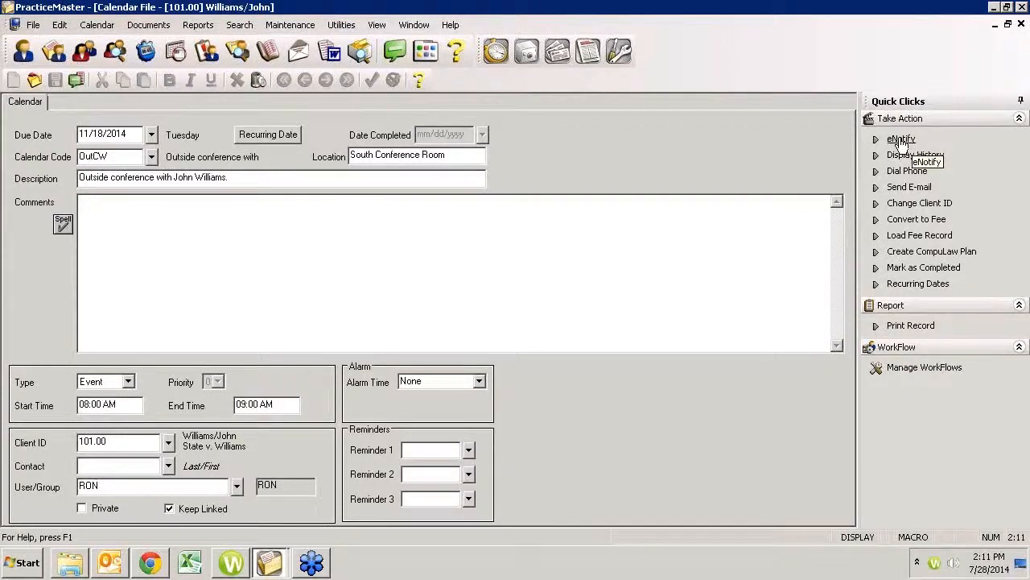
{"action": "left_click", "coordinate": [902, 140]}
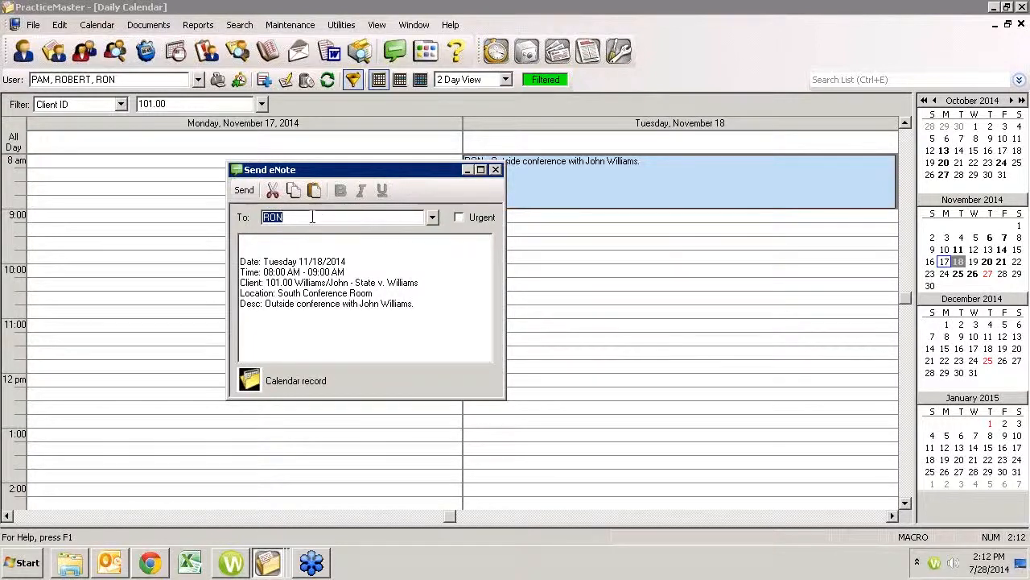
Add "has this been cancelled" above the appointment details, send the eNote, and close the received eNote and the calendar.
{"action": "left_click", "coordinate": [249, 241]}
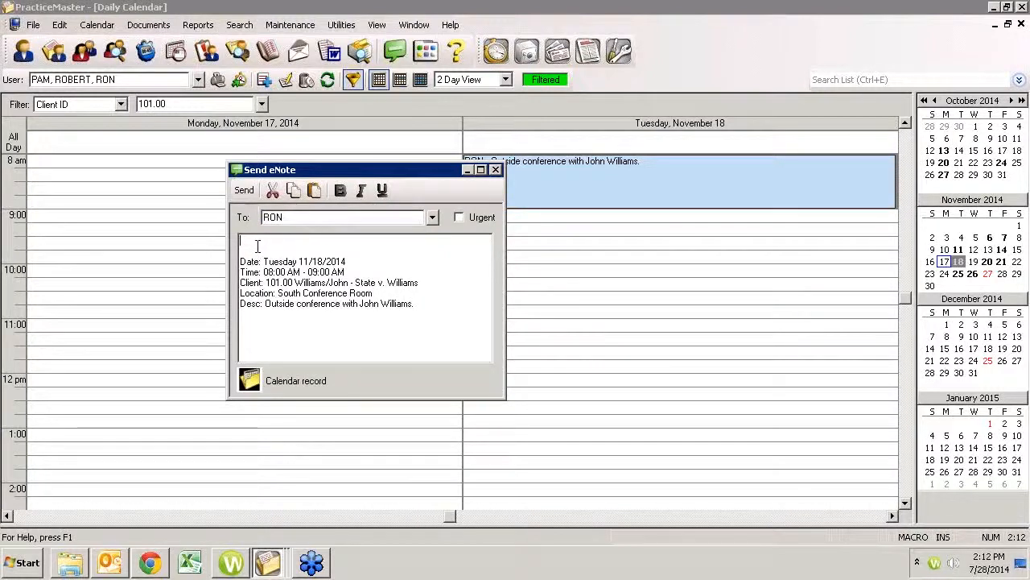
{"action": "type", "text": "ha"}
{"action": "type", "text": "lled"}
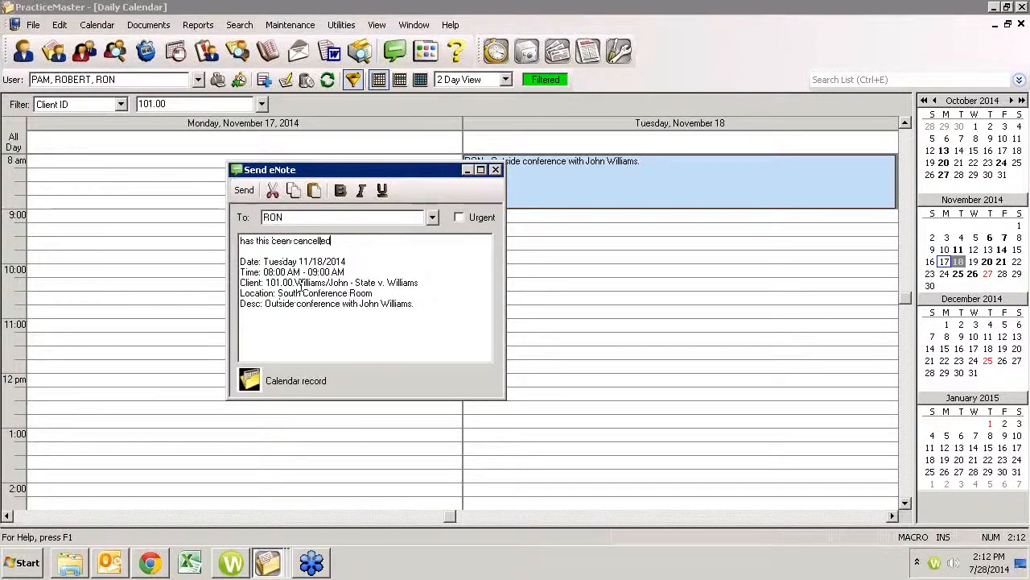
{"action": "left_click", "coordinate": [244, 190]}
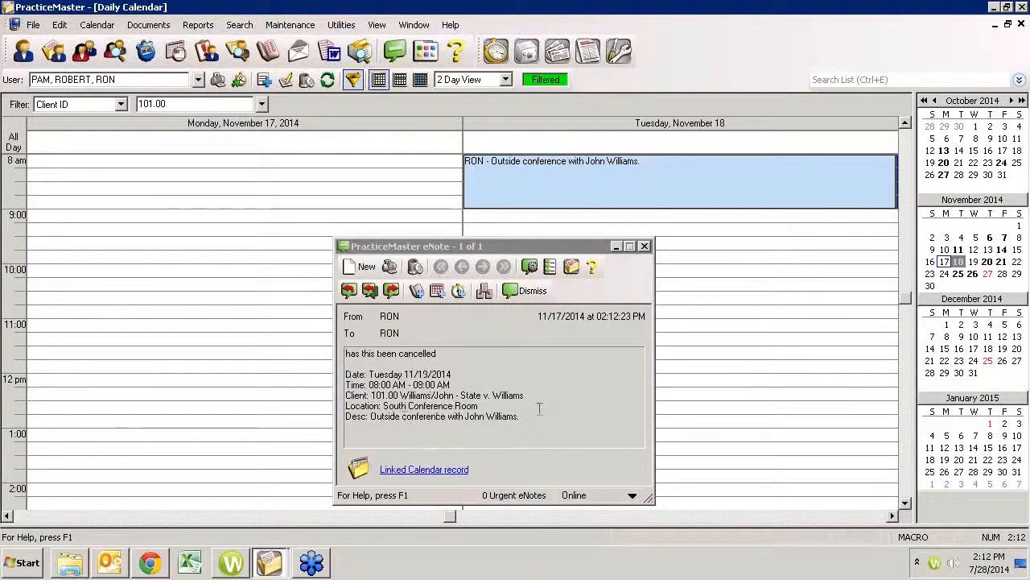
{"action": "left_click", "coordinate": [644, 246]}
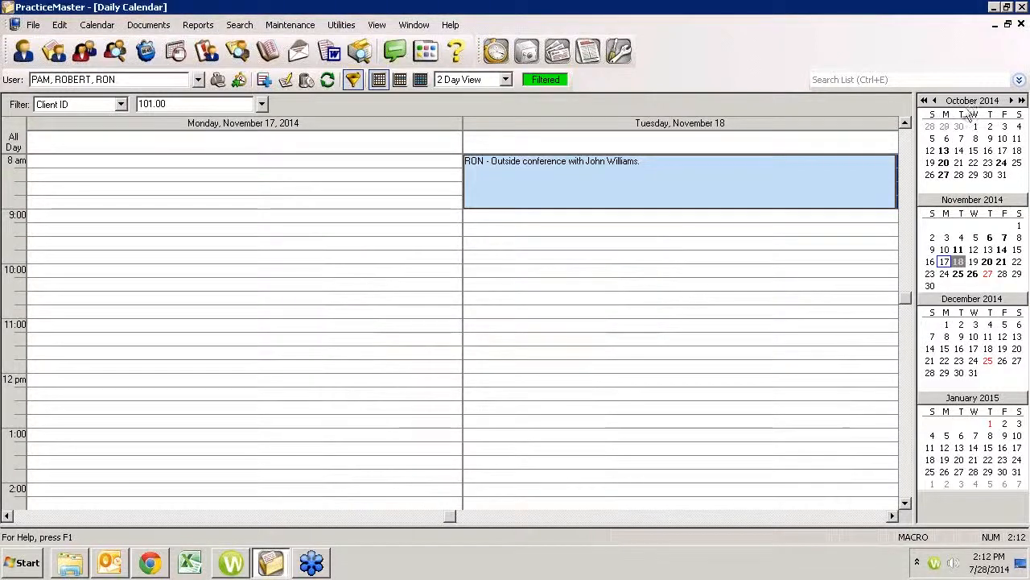
{"action": "left_click", "coordinate": [1022, 24]}
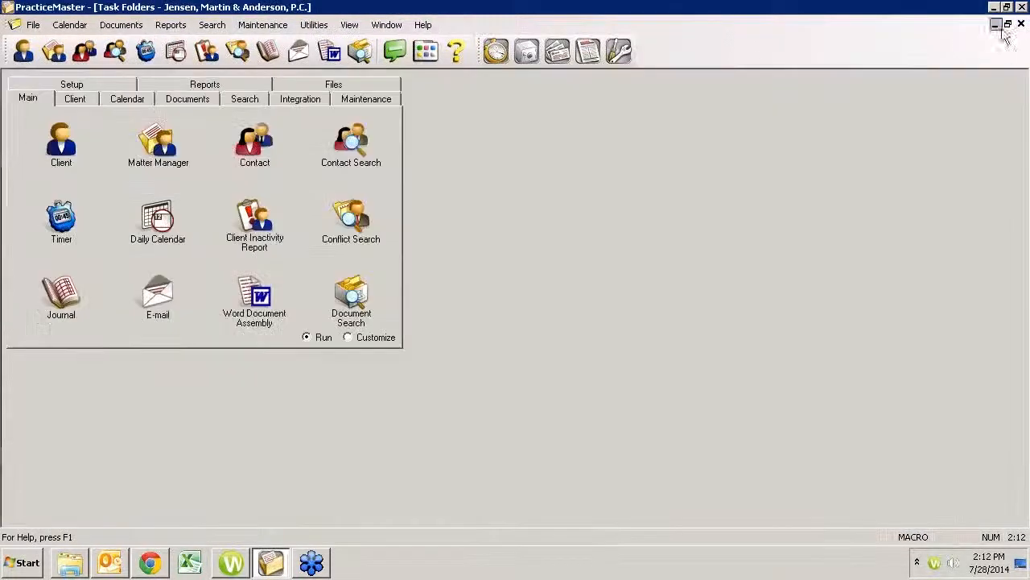
Open the client record for the Bel-Cor matter and display its e-mail records.
{"action": "left_click", "coordinate": [58, 149]}
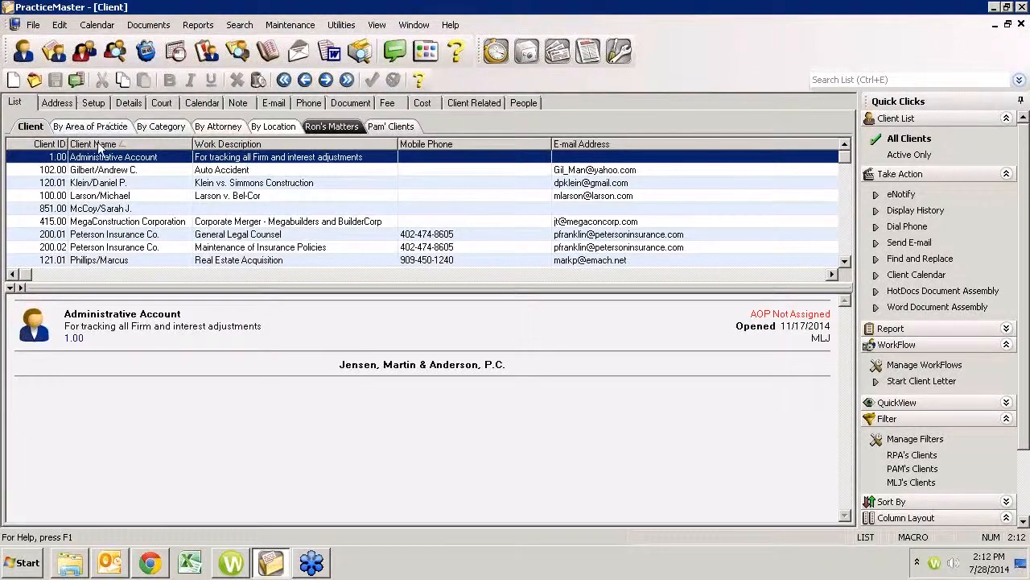
{"action": "double_click", "coordinate": [94, 195]}
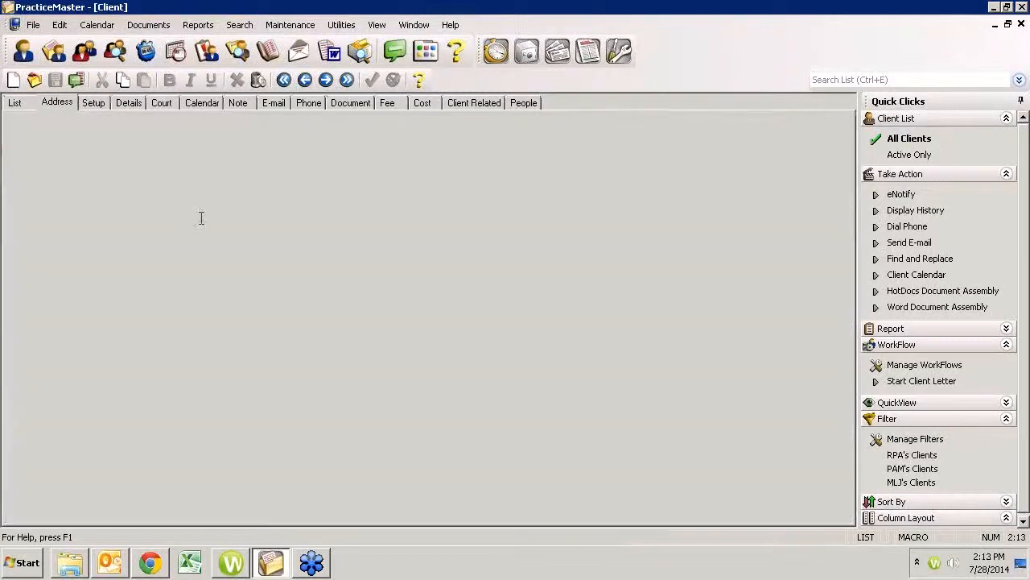
{"action": "left_click", "coordinate": [274, 104]}
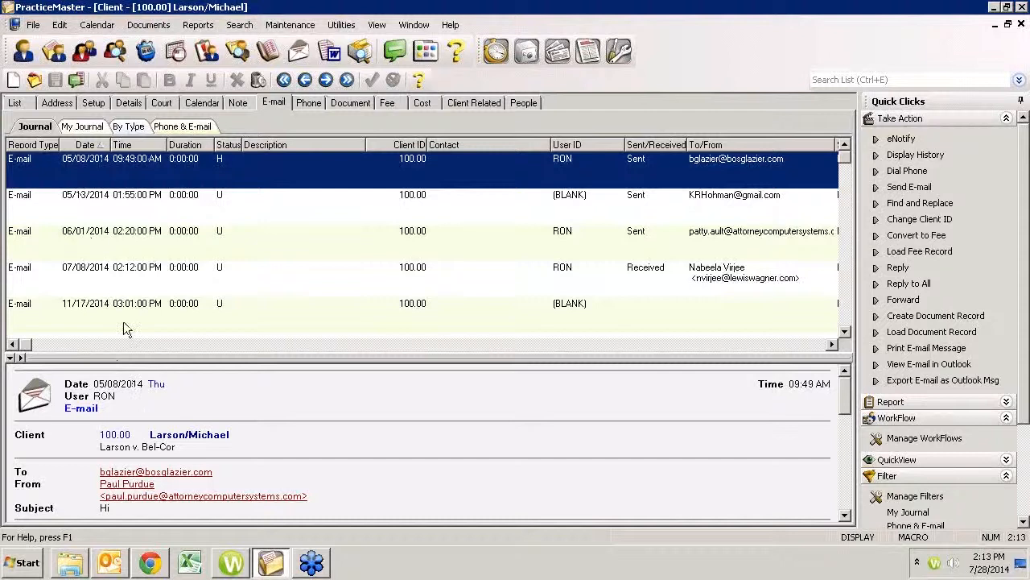
Open the 11/17/2014 Fee Agreement e-mail record and start an eNotify message from it.
{"action": "left_click", "coordinate": [81, 282]}
{"action": "double_click", "coordinate": [73, 305]}
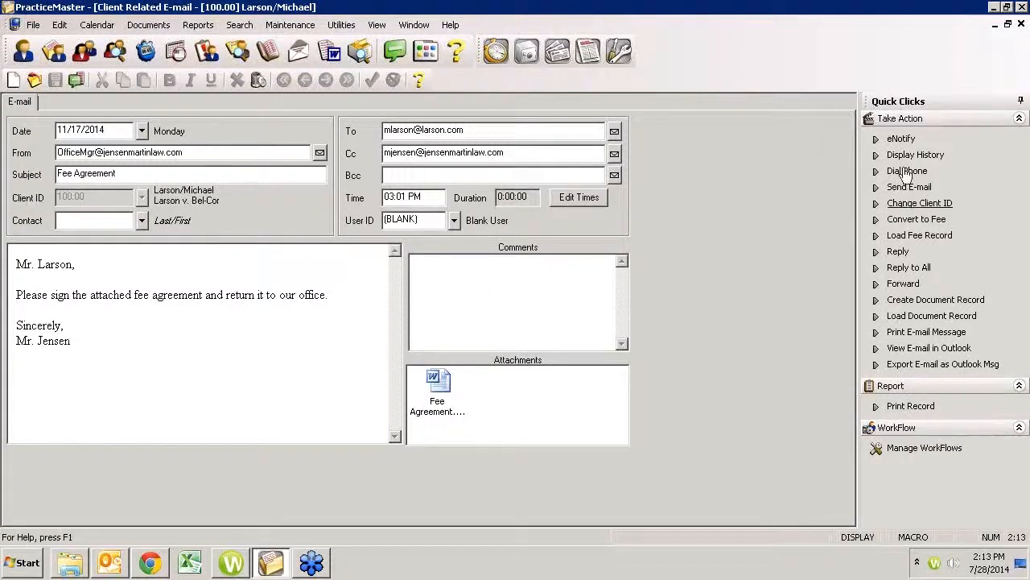
{"action": "left_click", "coordinate": [897, 138]}
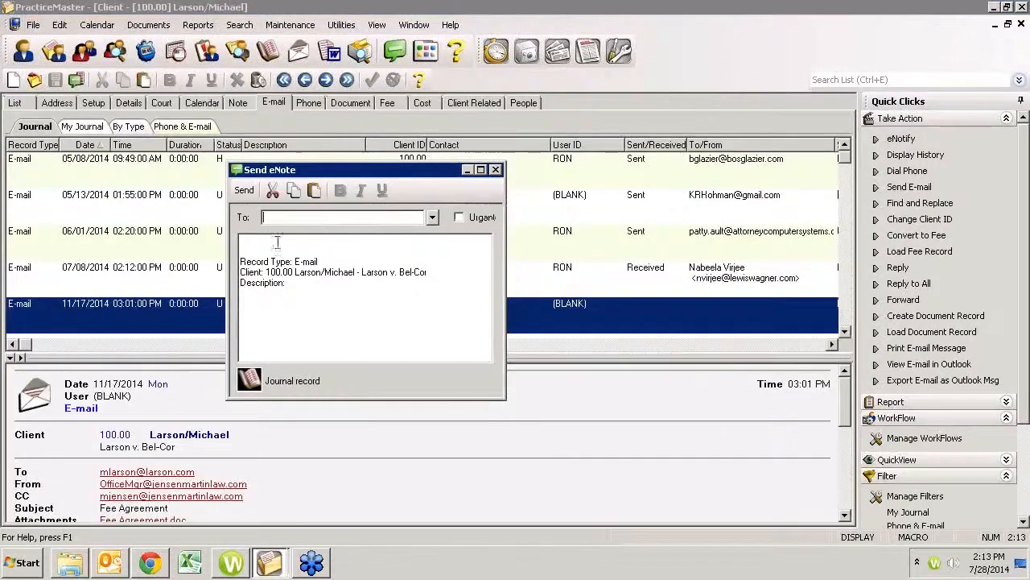
Address the eNote to a single staff user, send it with its linked journal record, and dismiss the auto-reply notice.
{"action": "left_click", "coordinate": [432, 218]}
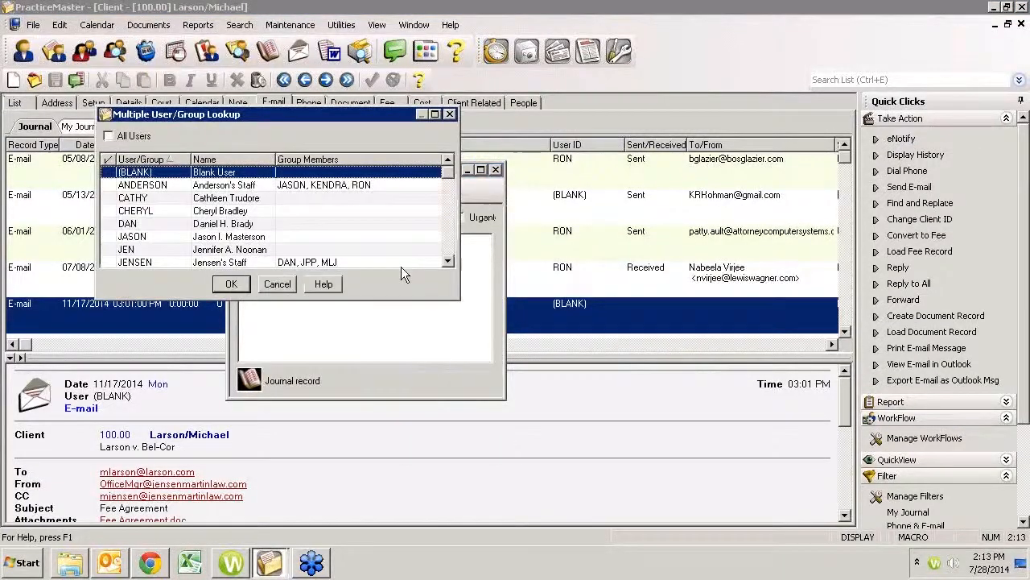
{"action": "left_click", "coordinate": [214, 224]}
{"action": "left_click", "coordinate": [231, 283]}
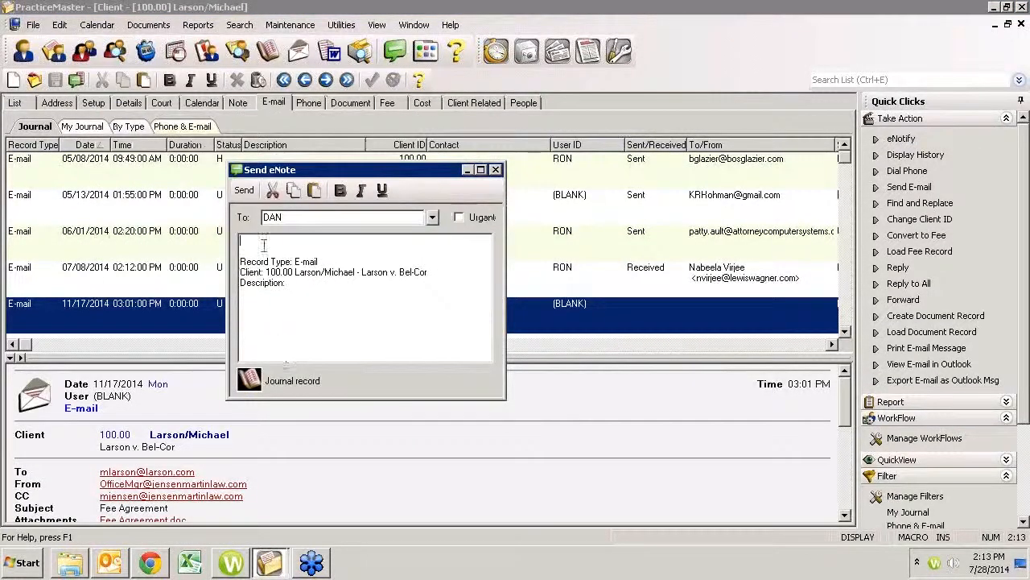
{"action": "left_click", "coordinate": [244, 191]}
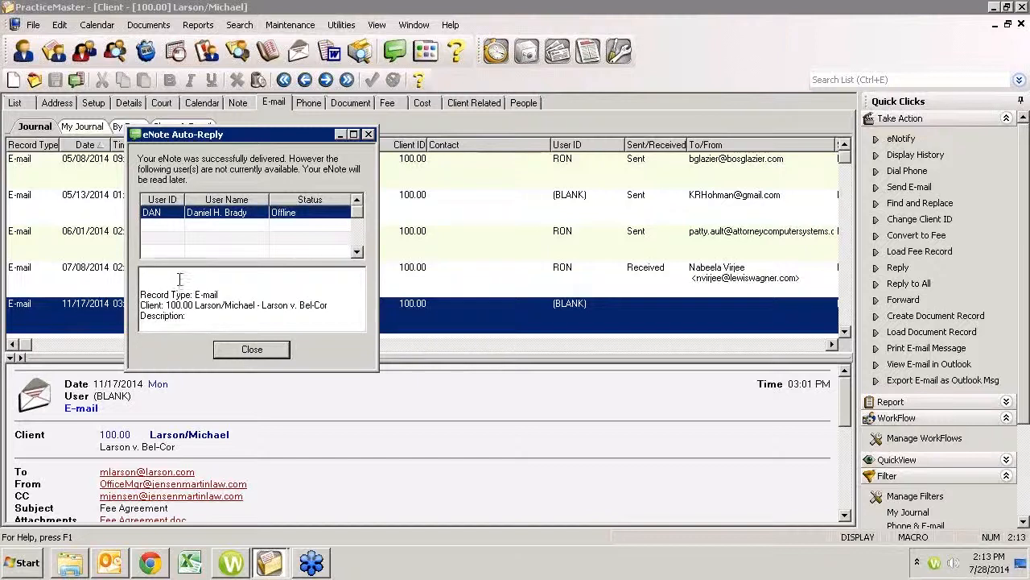
{"action": "left_click", "coordinate": [234, 347]}
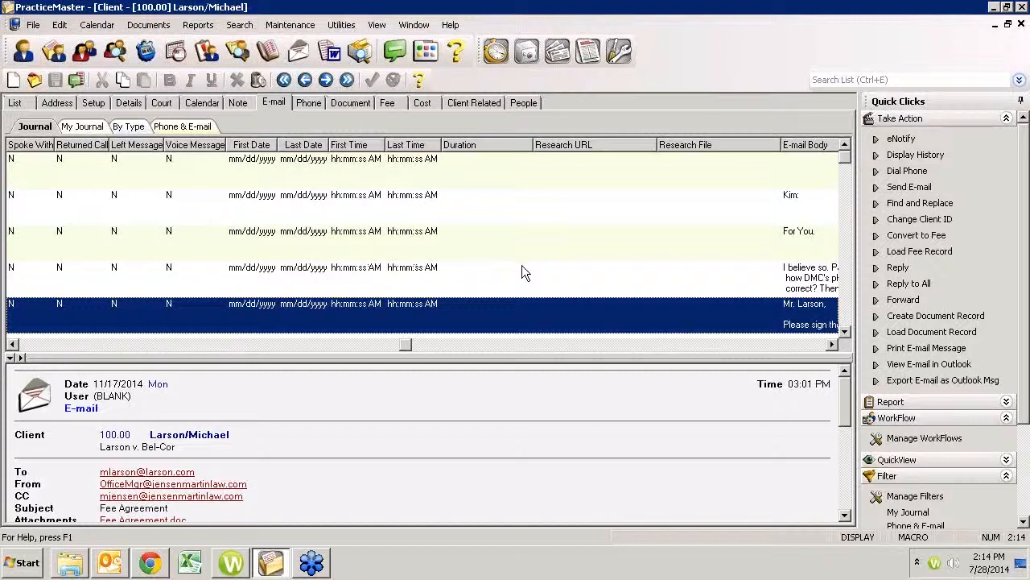
Return to the client list, preview an eNote linked to the Bel-Cor client record, and cancel it unsent.
{"action": "left_click", "coordinate": [13, 103]}
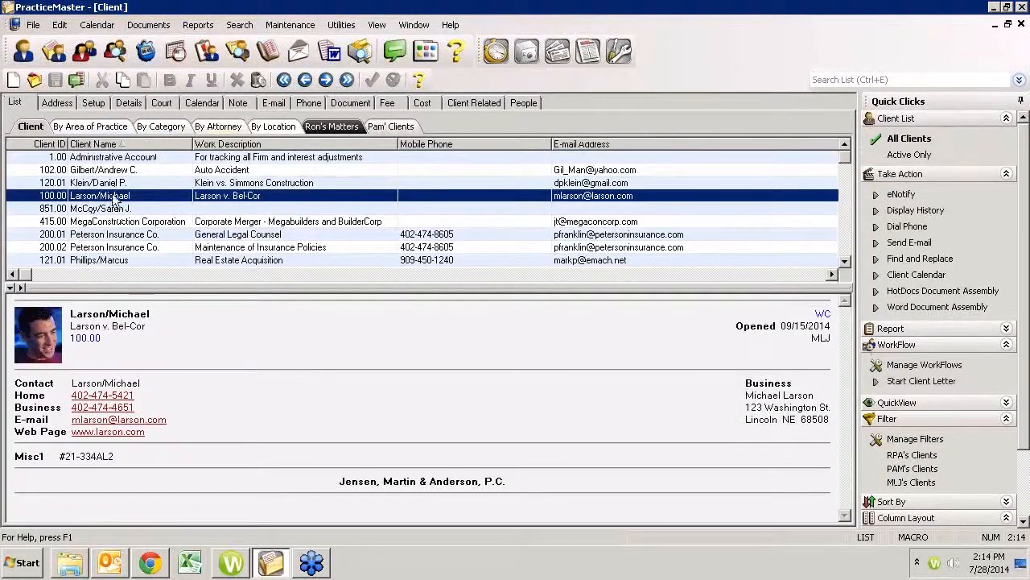
{"action": "left_click", "coordinate": [901, 195]}
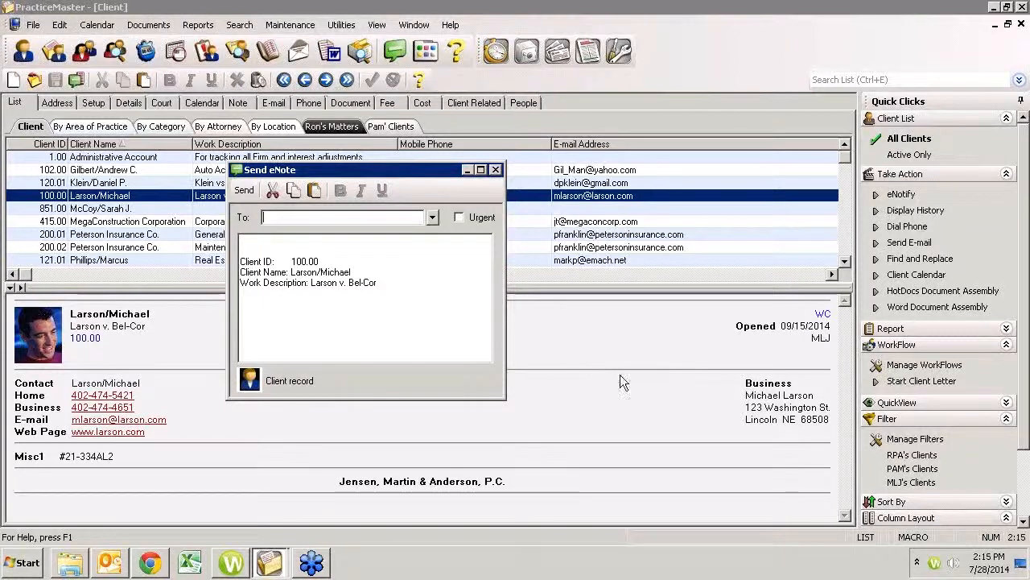
{"action": "left_click", "coordinate": [495, 170]}
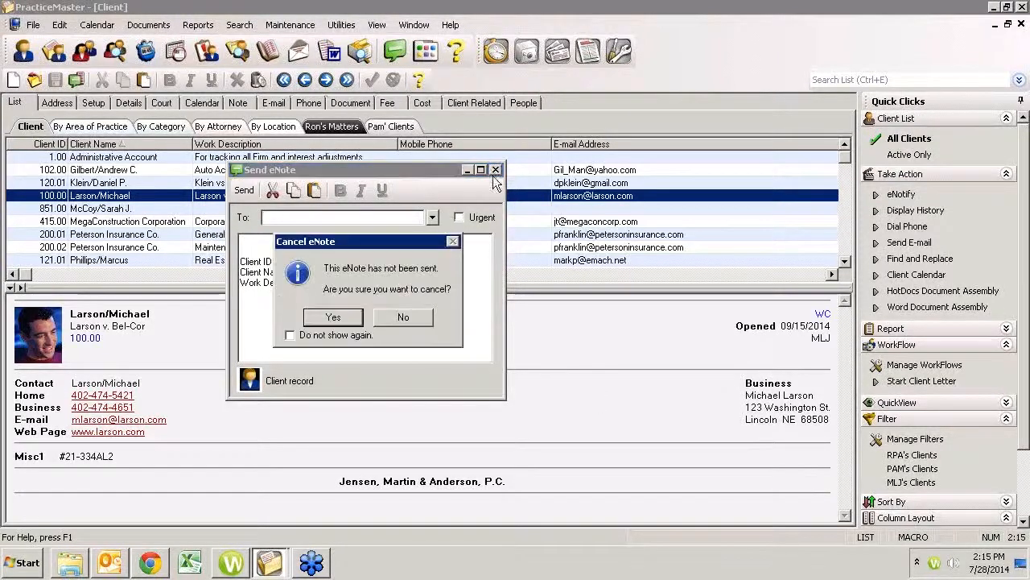
{"action": "left_click", "coordinate": [335, 318]}
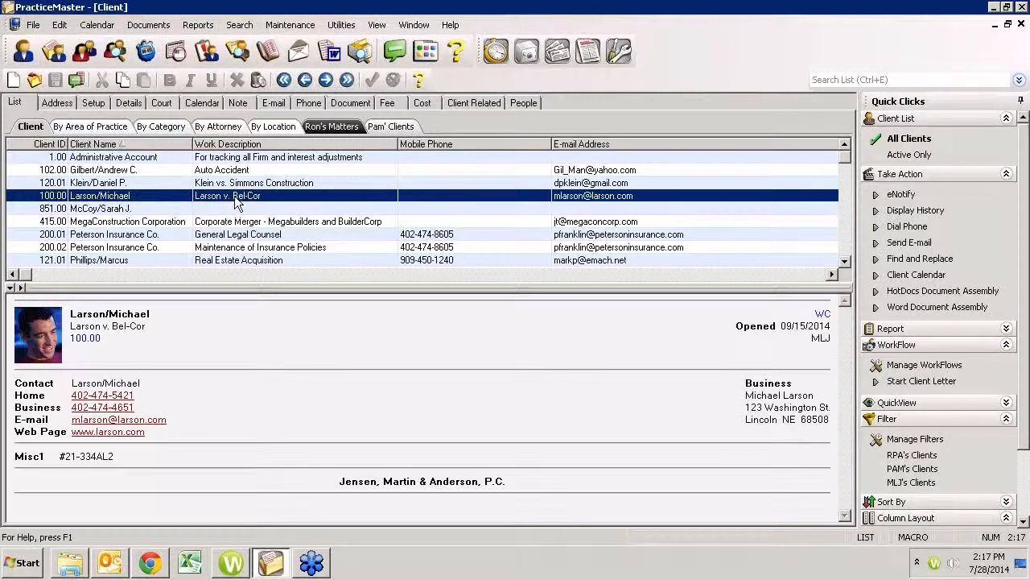
Run the Start Client Letter workflow for client 100.00, assemble the letter in Word, and close Word.
{"action": "left_click", "coordinate": [917, 382]}
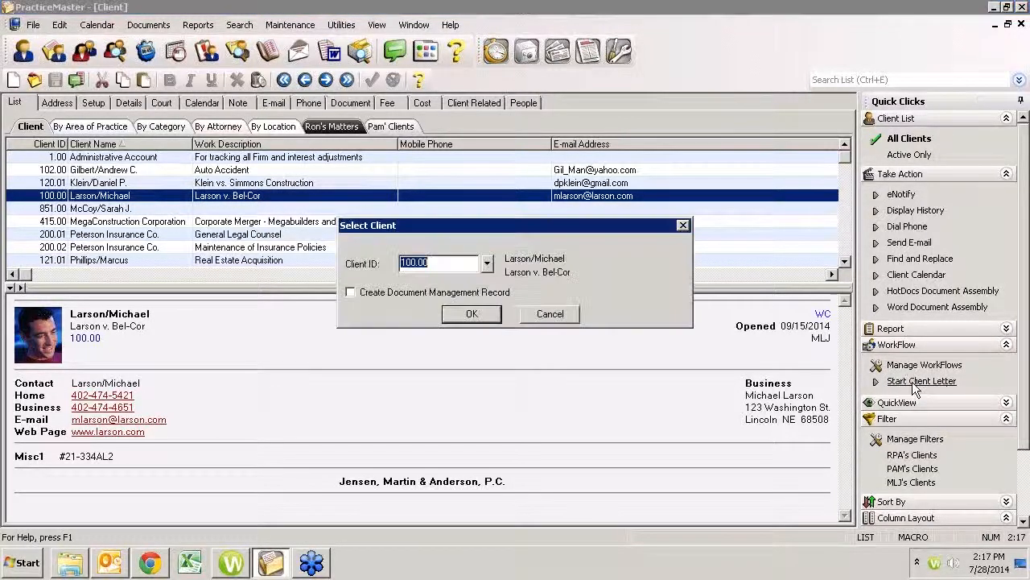
{"action": "left_click", "coordinate": [473, 313]}
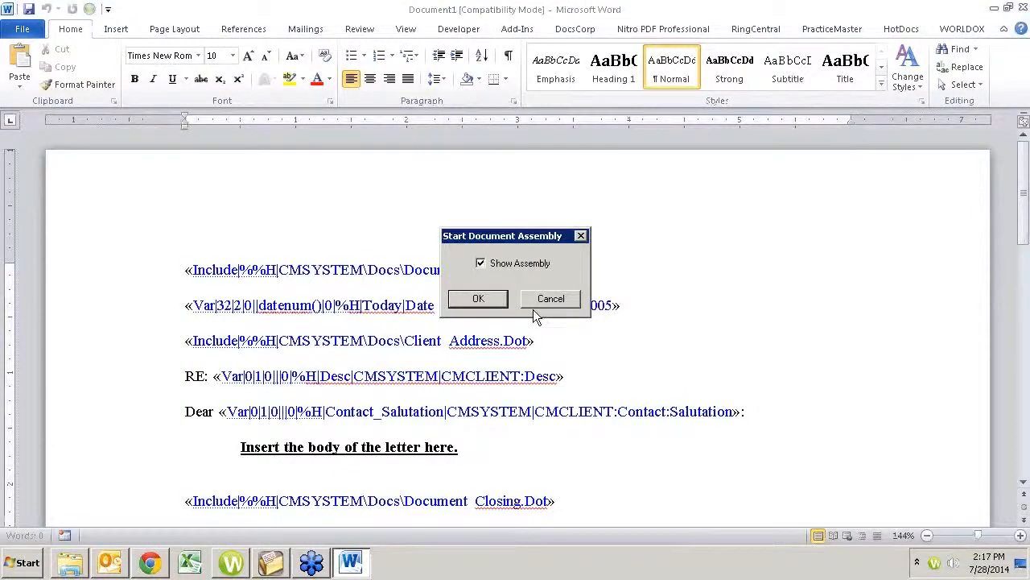
{"action": "left_click", "coordinate": [477, 297]}
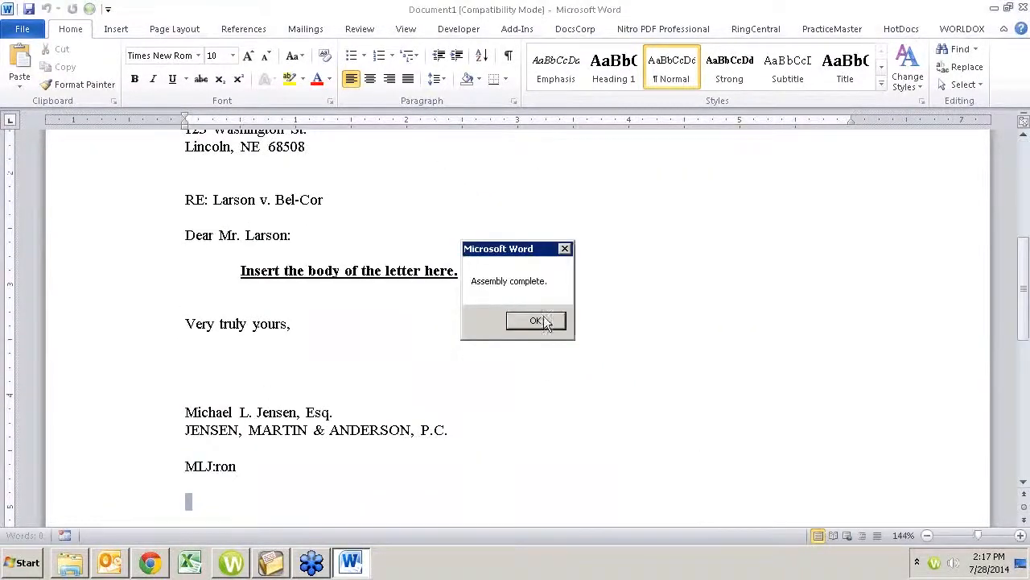
{"action": "left_click", "coordinate": [535, 324]}
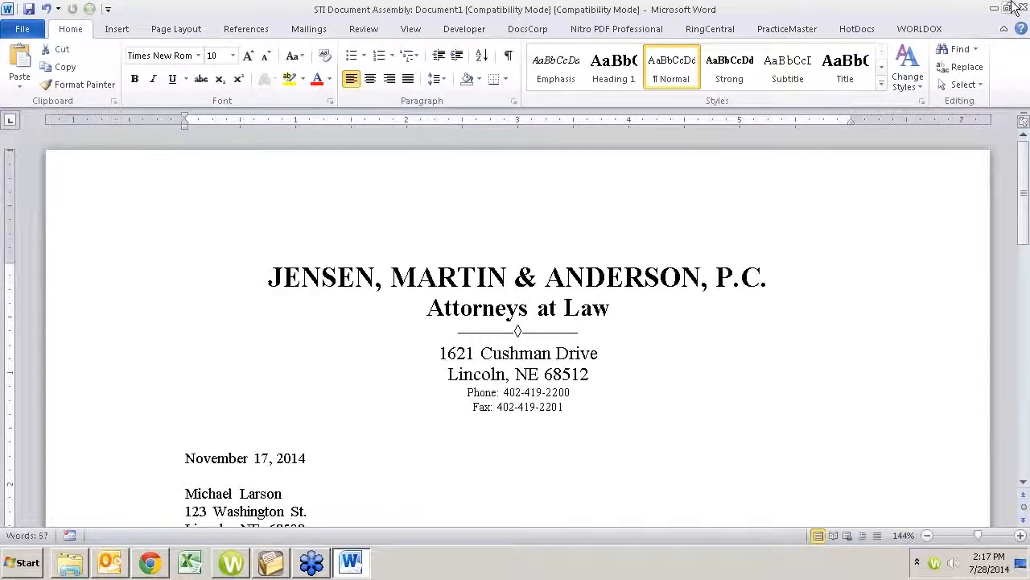
{"action": "left_click", "coordinate": [24, 29]}
{"action": "left_click", "coordinate": [61, 355]}
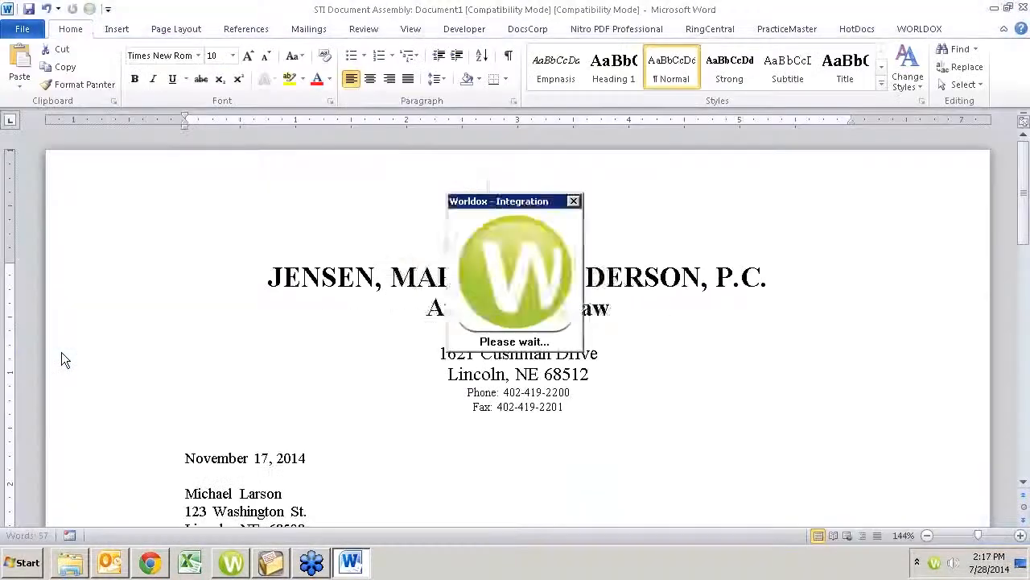
{"action": "left_click", "coordinate": [501, 298]}
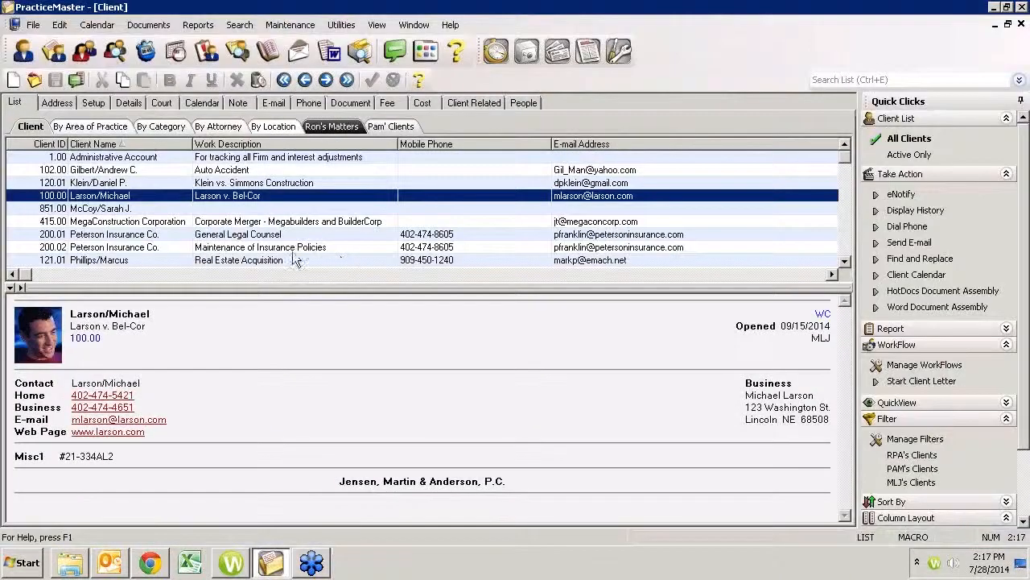
{"action": "left_click", "coordinate": [337, 53]}
{"action": "left_click", "coordinate": [459, 314]}
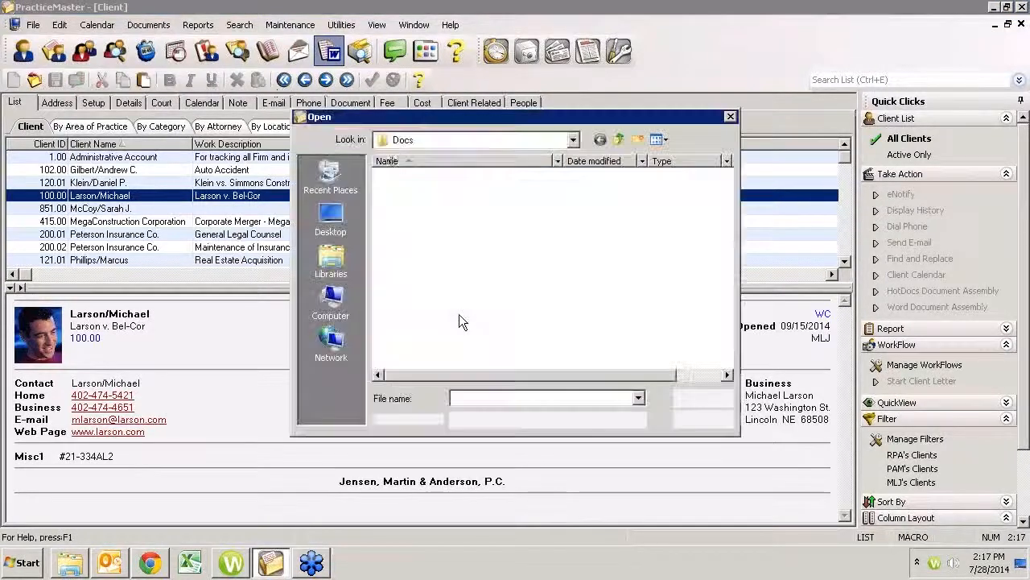
{"action": "left_click", "coordinate": [691, 420]}
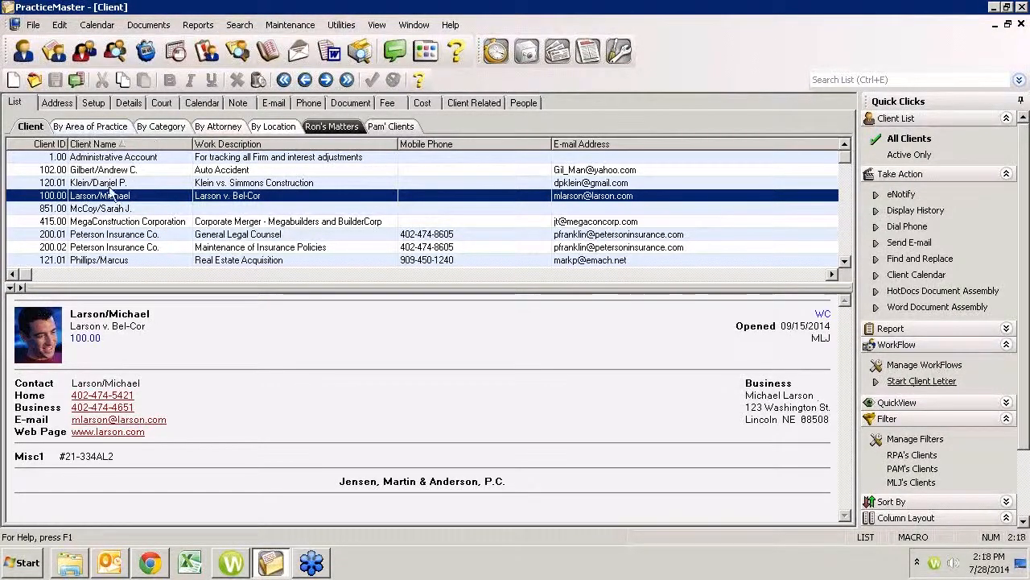
Start the client letter for the Bel-Cor matter again, complete its document assembly, and exit Word.
{"action": "left_click", "coordinate": [922, 380]}
{"action": "left_click", "coordinate": [469, 319]}
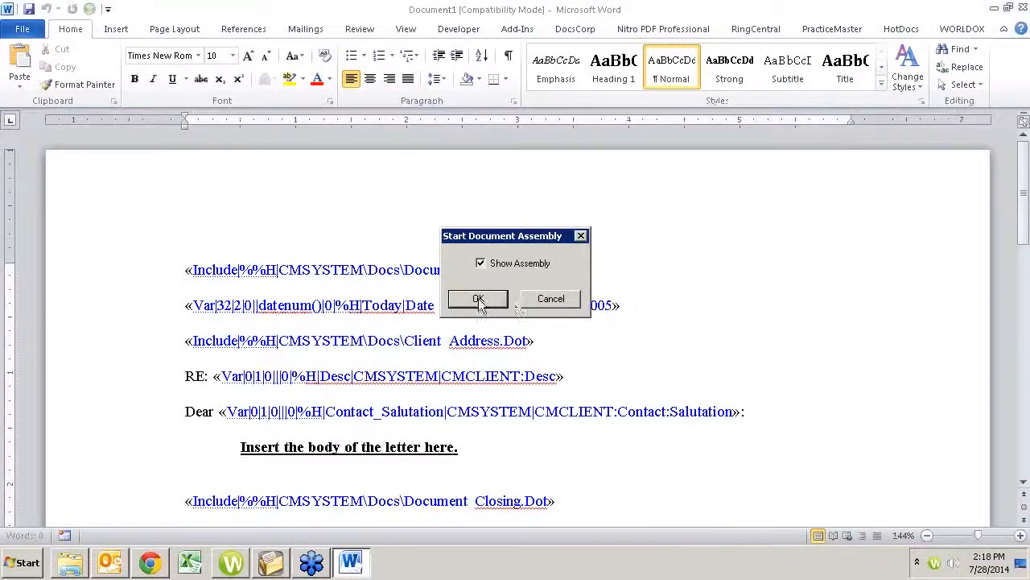
{"action": "left_click", "coordinate": [480, 300]}
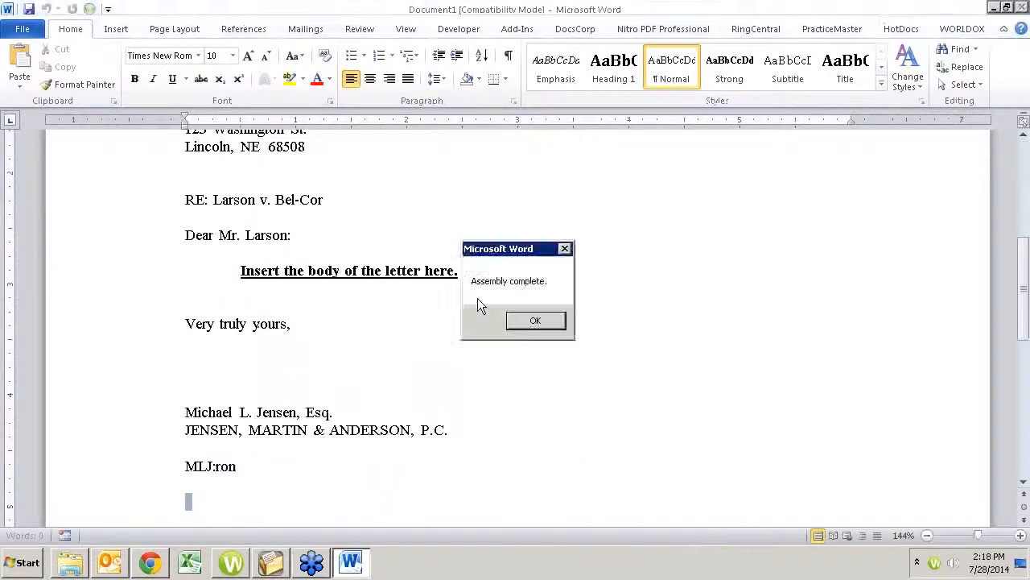
{"action": "left_click", "coordinate": [532, 321]}
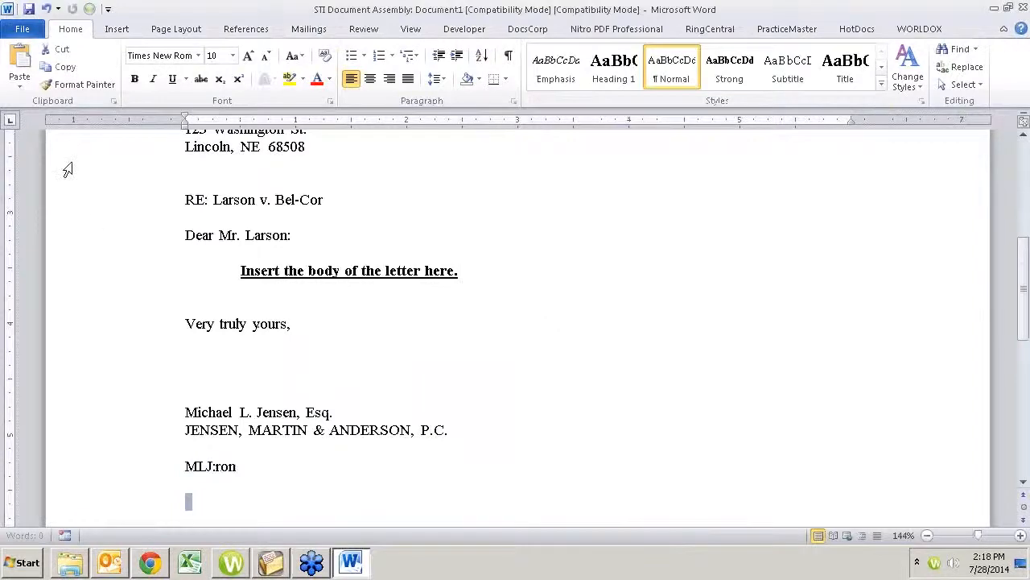
{"action": "left_click", "coordinate": [23, 29]}
{"action": "left_click", "coordinate": [66, 355]}
{"action": "left_click", "coordinate": [505, 300]}
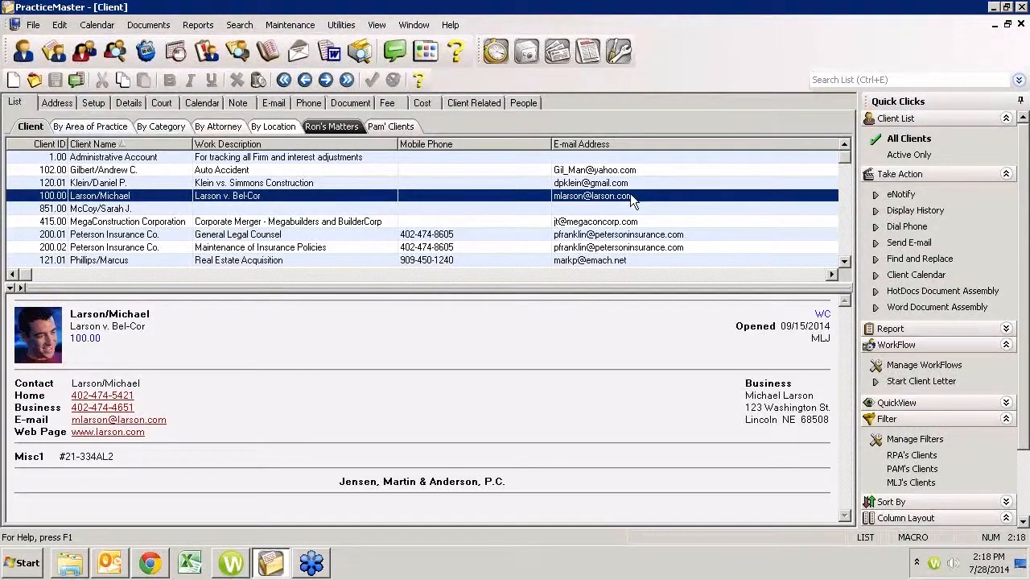
Select the MegaConstruction Corporation client and display its fee records.
{"action": "left_click", "coordinate": [442, 212]}
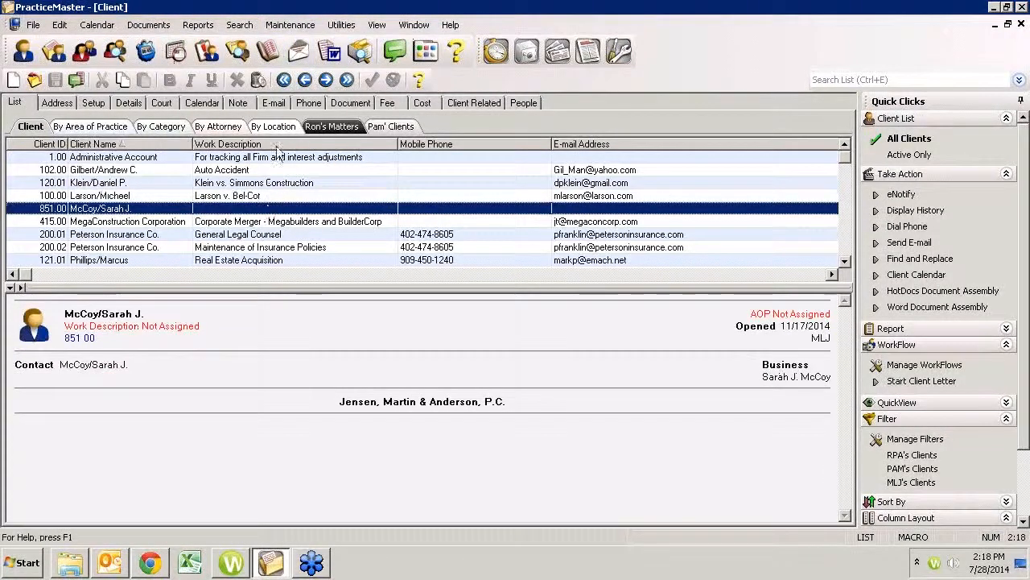
{"action": "left_click", "coordinate": [378, 221]}
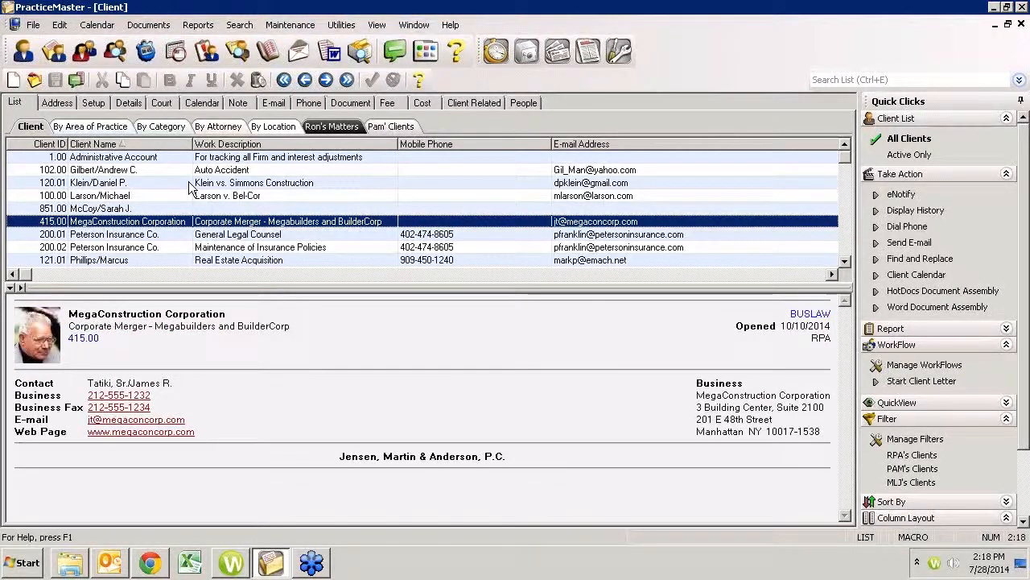
{"action": "left_click", "coordinate": [387, 103]}
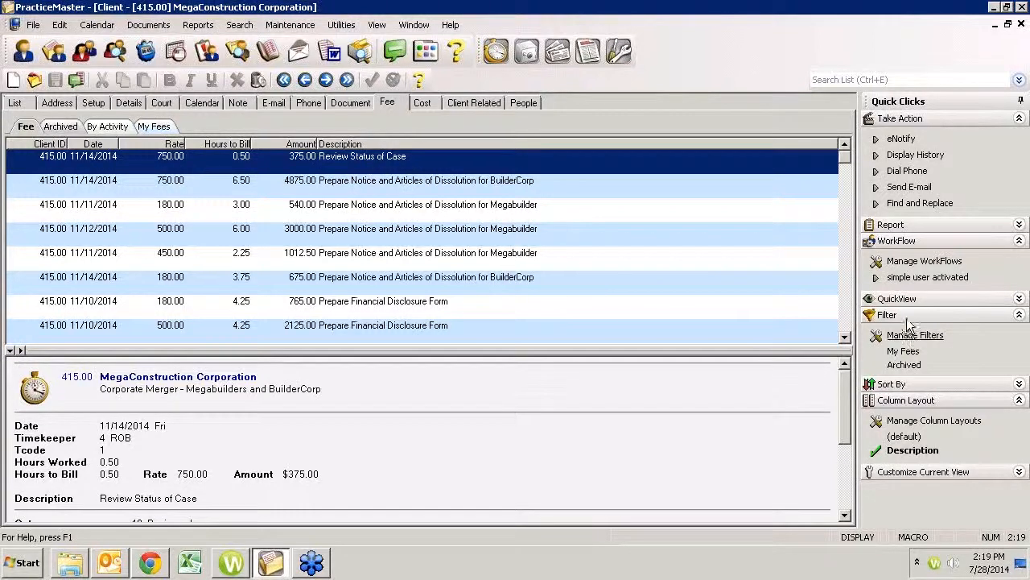
Open workflow management for the Fee file and start a new workflow definition.
{"action": "left_click", "coordinate": [913, 266]}
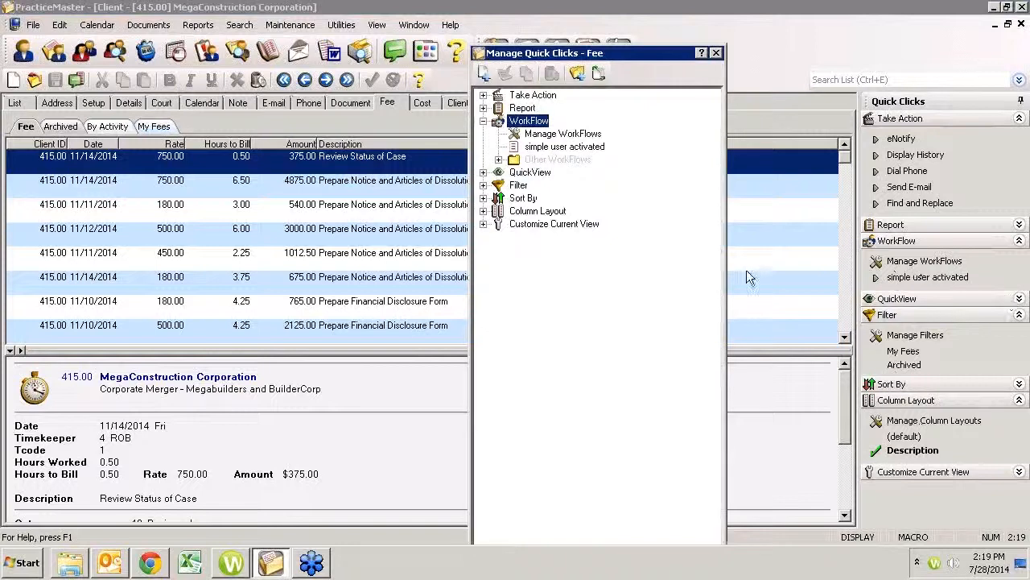
{"action": "left_click", "coordinate": [557, 136]}
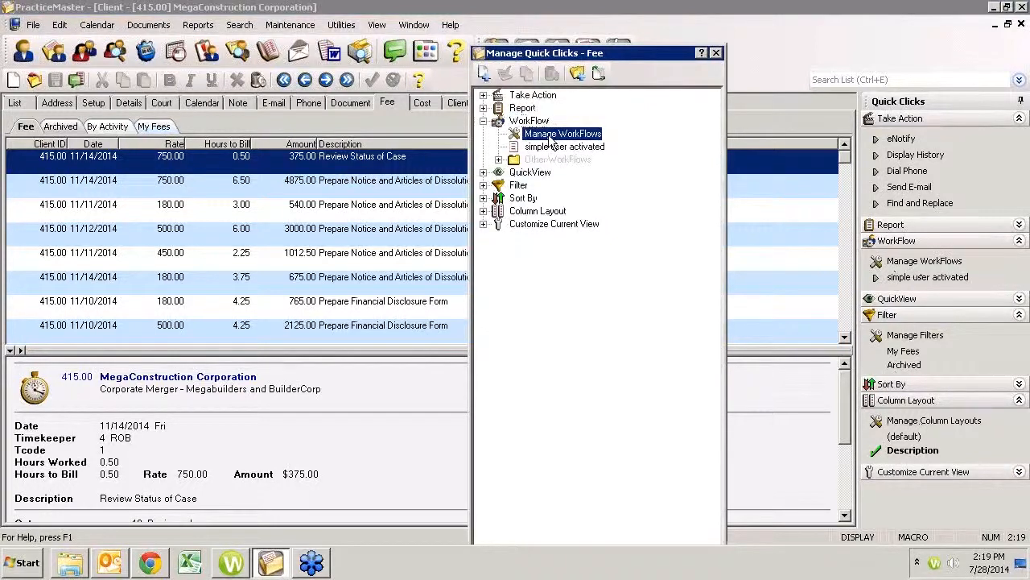
{"action": "right_click", "coordinate": [599, 137]}
{"action": "left_click", "coordinate": [630, 159]}
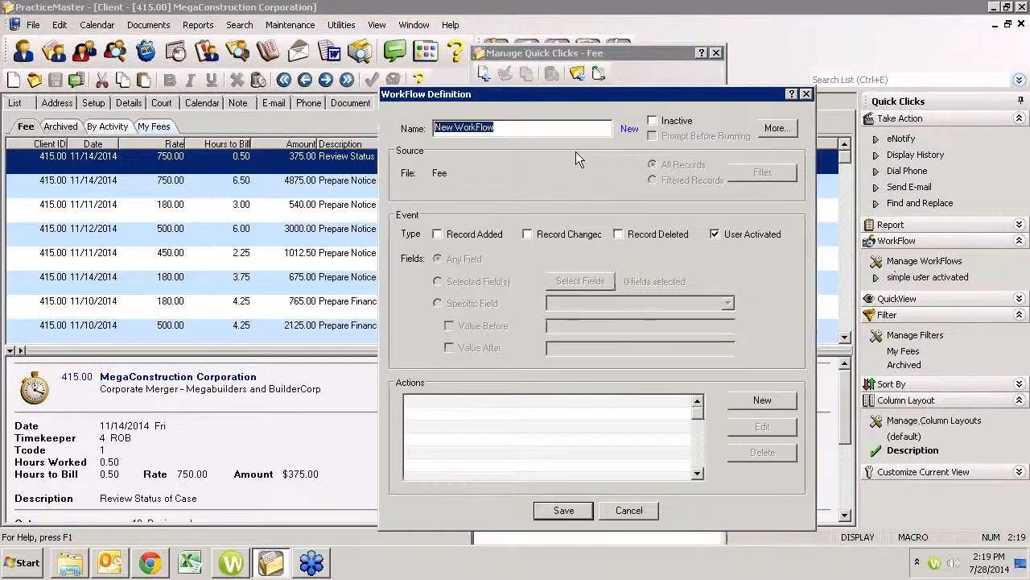
Name the workflow "Fee over 10 hours" and set it to trigger on both added and changed records.
{"action": "type", "text": "Fee.over 10"}
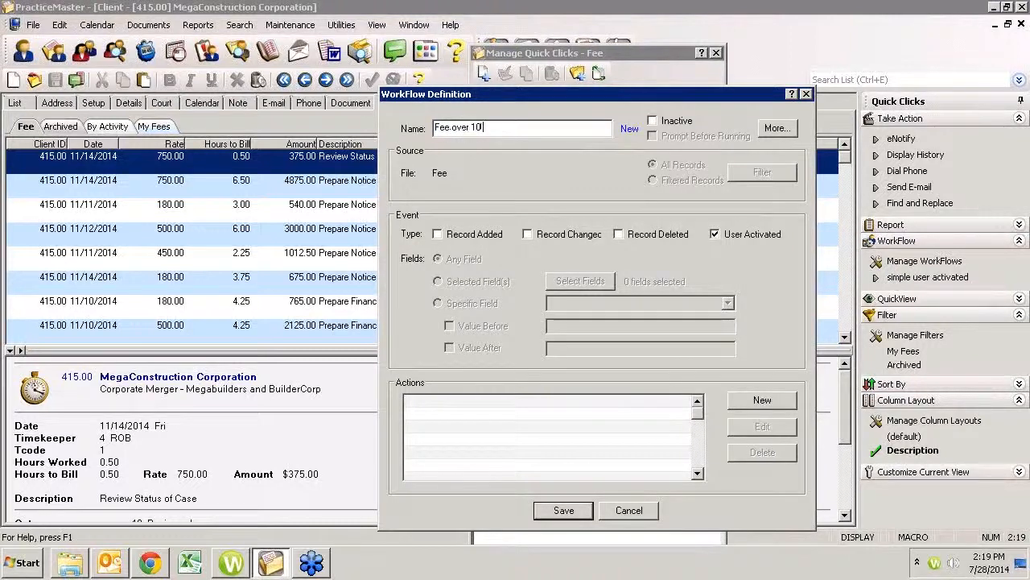
{"action": "type", "text": " hours"}
{"action": "left_click", "coordinate": [466, 241]}
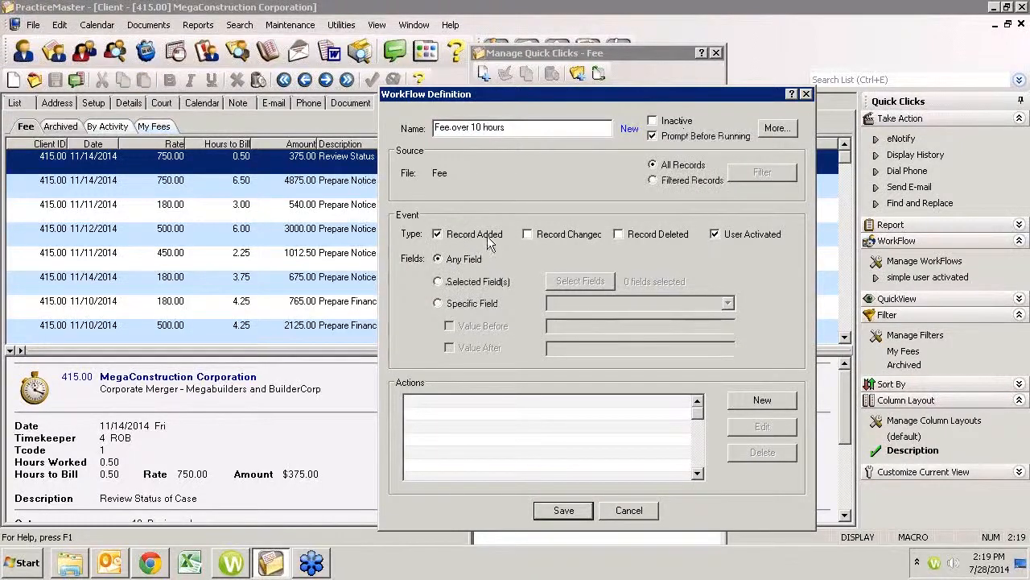
{"action": "left_click", "coordinate": [559, 245]}
Limit the workflow to filtered records where Hours is greater than 10, and recheck the saved filter condition.
{"action": "left_click", "coordinate": [686, 184]}
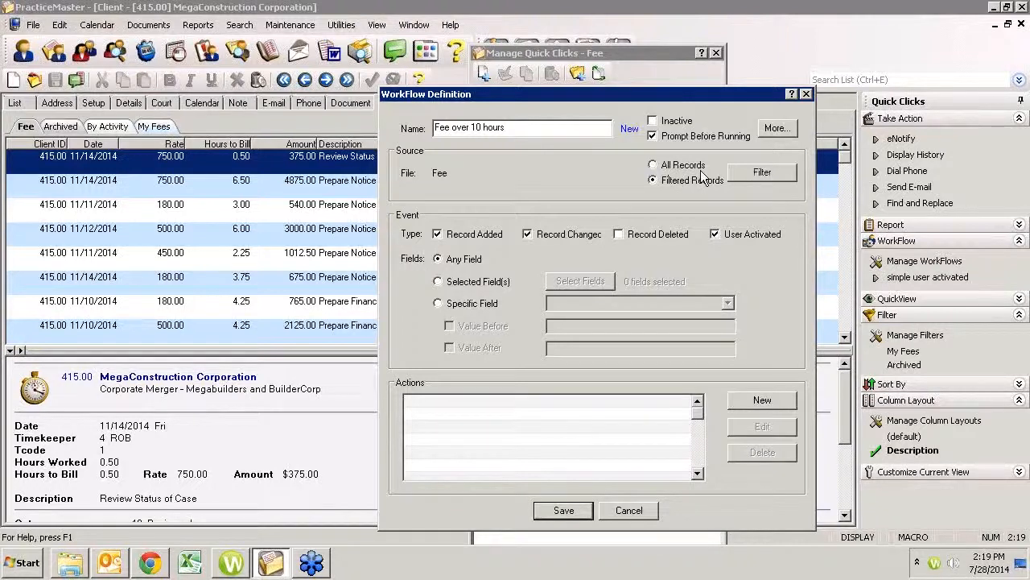
{"action": "left_click", "coordinate": [761, 172]}
{"action": "left_click", "coordinate": [393, 279]}
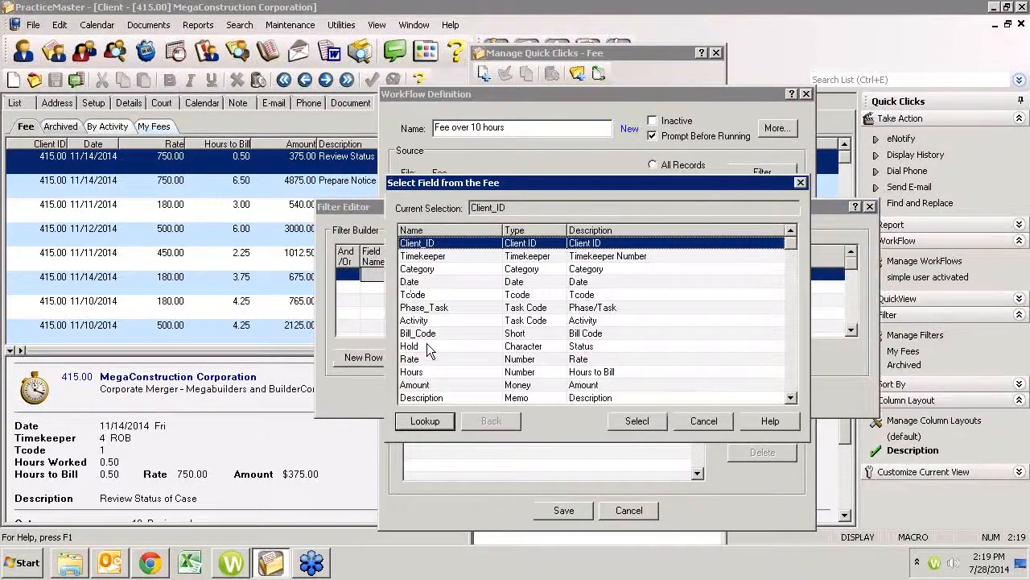
{"action": "left_click", "coordinate": [432, 371]}
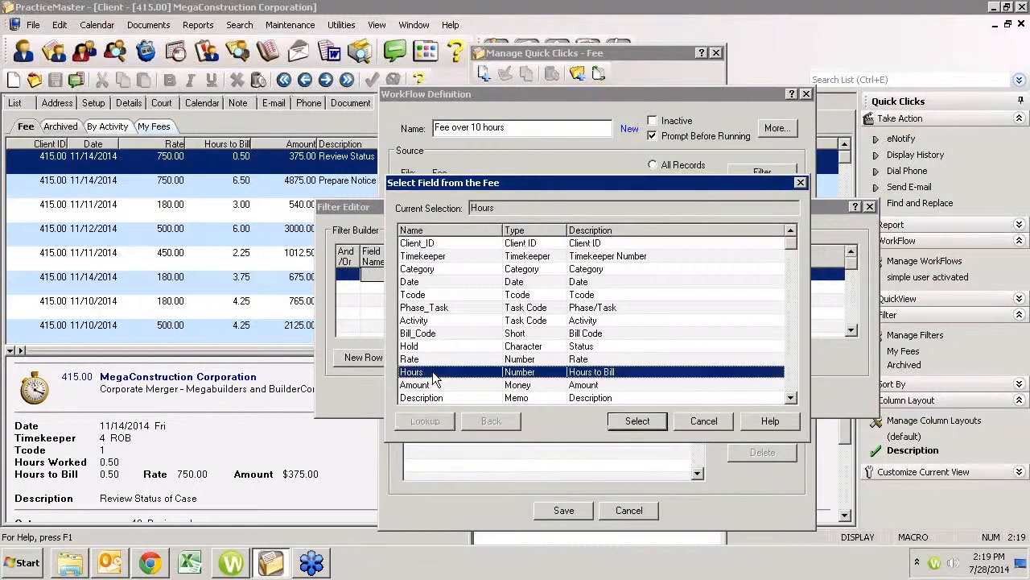
{"action": "left_click", "coordinate": [633, 421]}
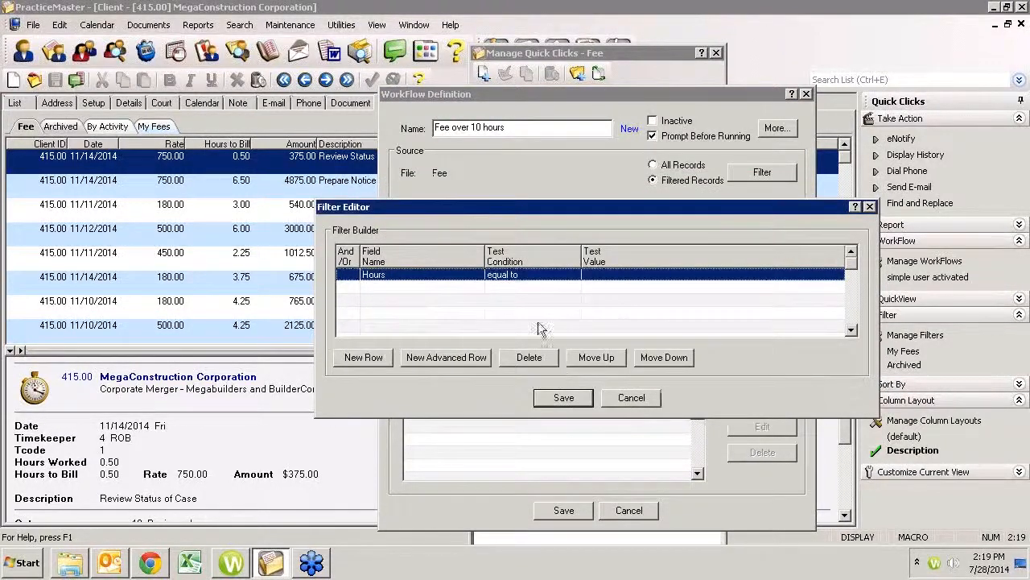
{"action": "left_click", "coordinate": [535, 273]}
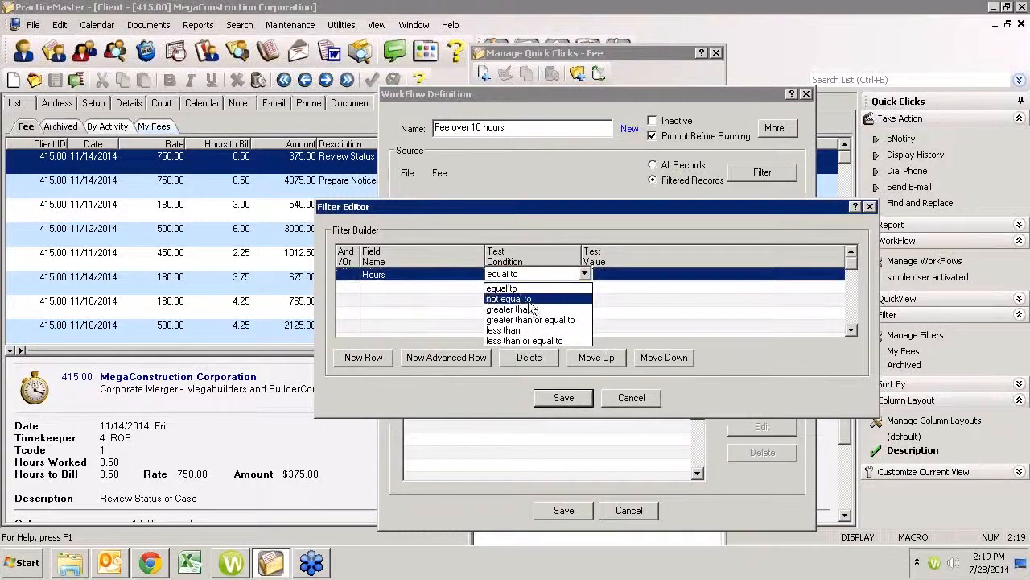
{"action": "left_click", "coordinate": [529, 309]}
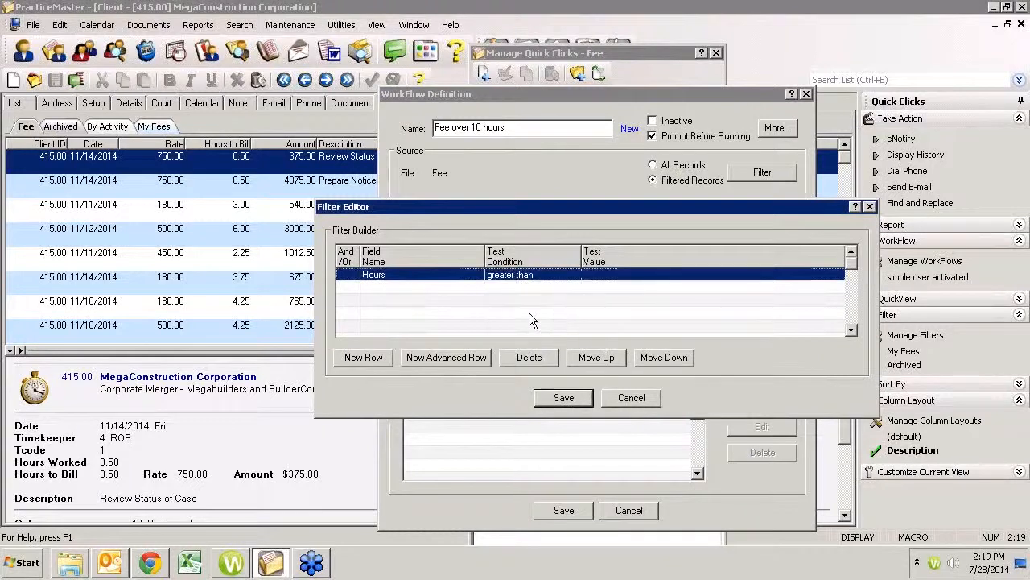
{"action": "left_click", "coordinate": [600, 274]}
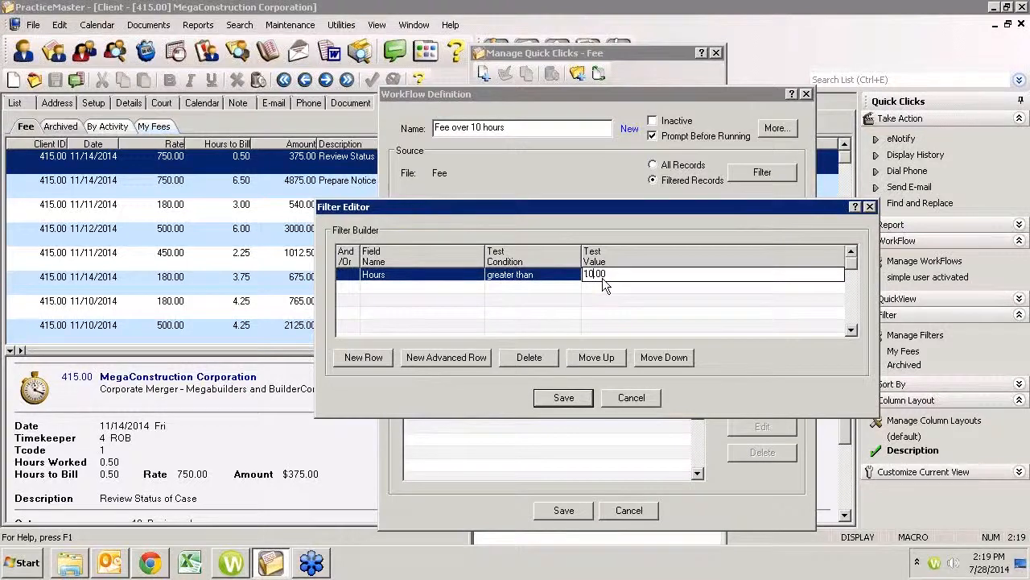
{"action": "type", "text": "10"}
{"action": "left_click", "coordinate": [564, 398]}
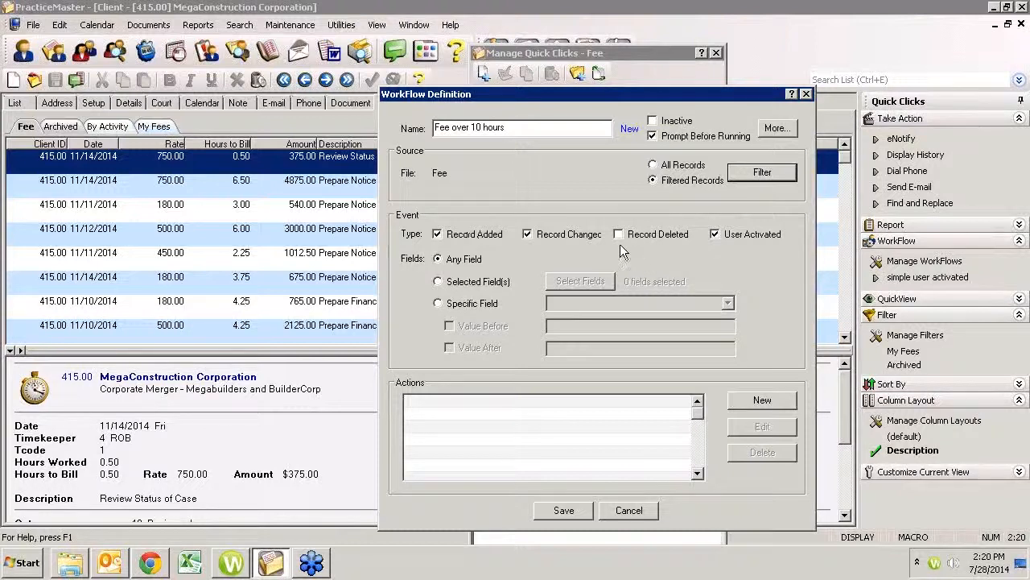
{"action": "left_click", "coordinate": [749, 173]}
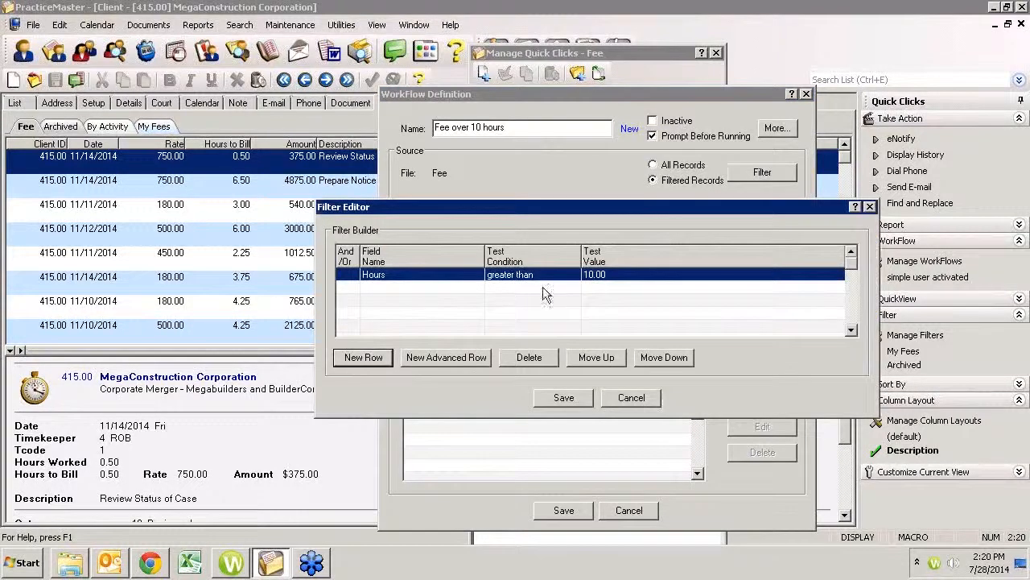
{"action": "left_click", "coordinate": [612, 395]}
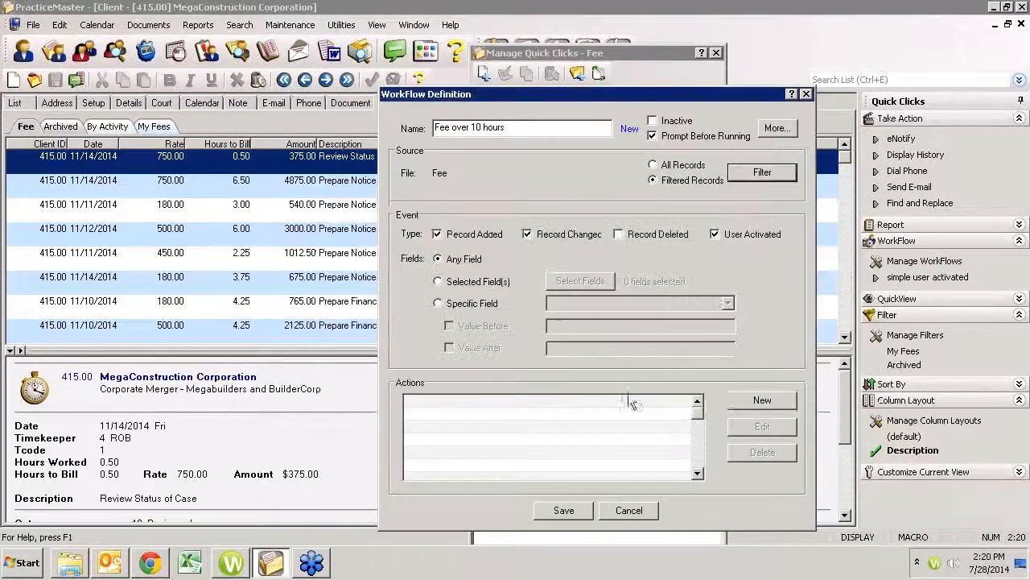
Add a Start or Send eNote action to the workflow and enter the recipient's first name in quotation marks as the To expression.
{"action": "left_click", "coordinate": [748, 405]}
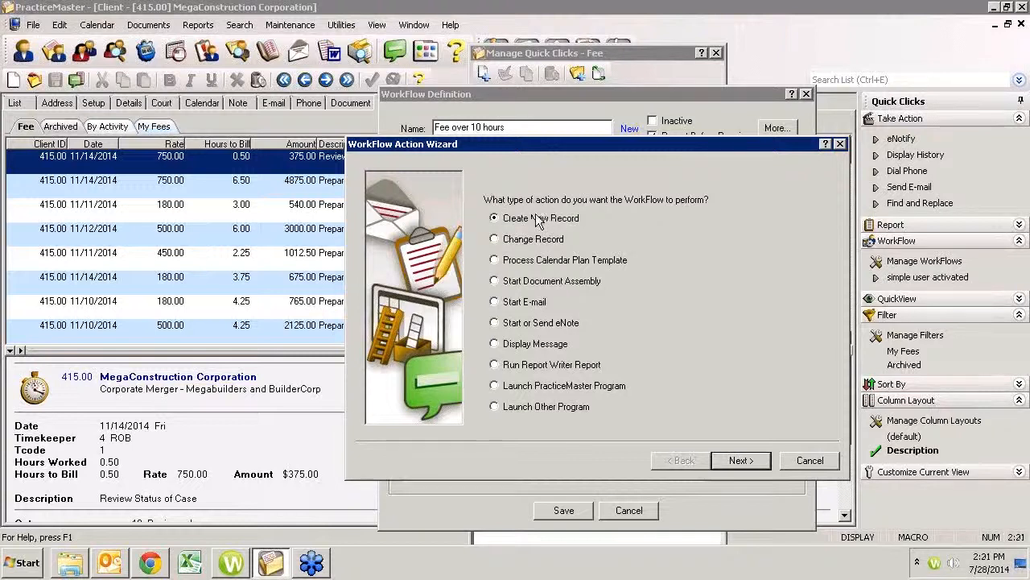
{"action": "left_click", "coordinate": [501, 323]}
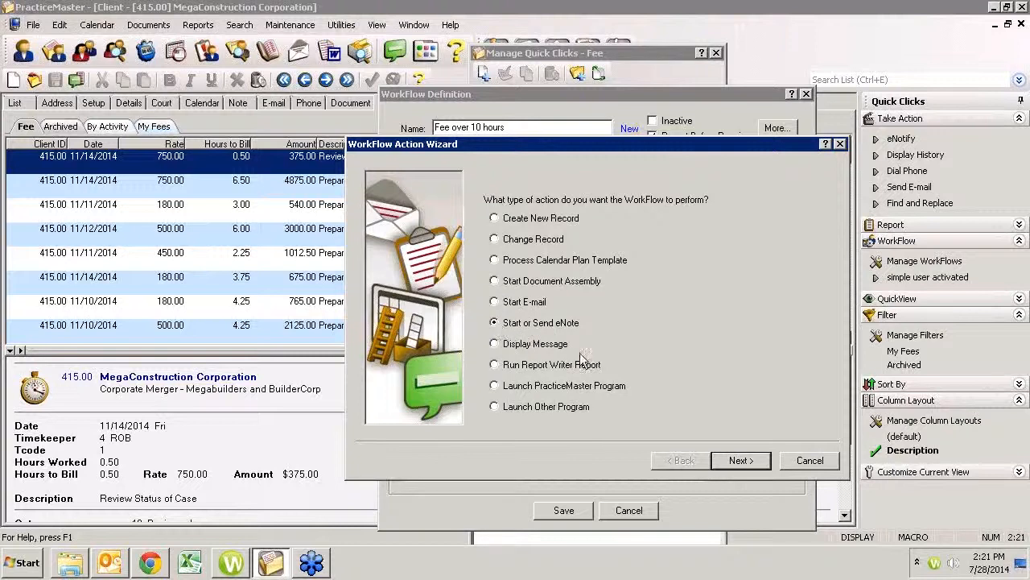
{"action": "left_click", "coordinate": [736, 462]}
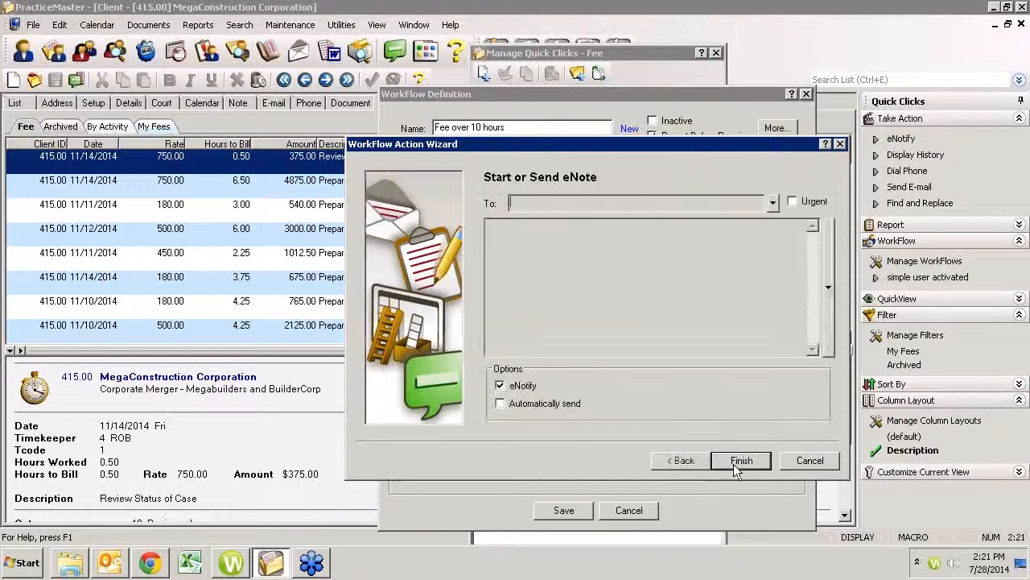
{"action": "left_click", "coordinate": [755, 206]}
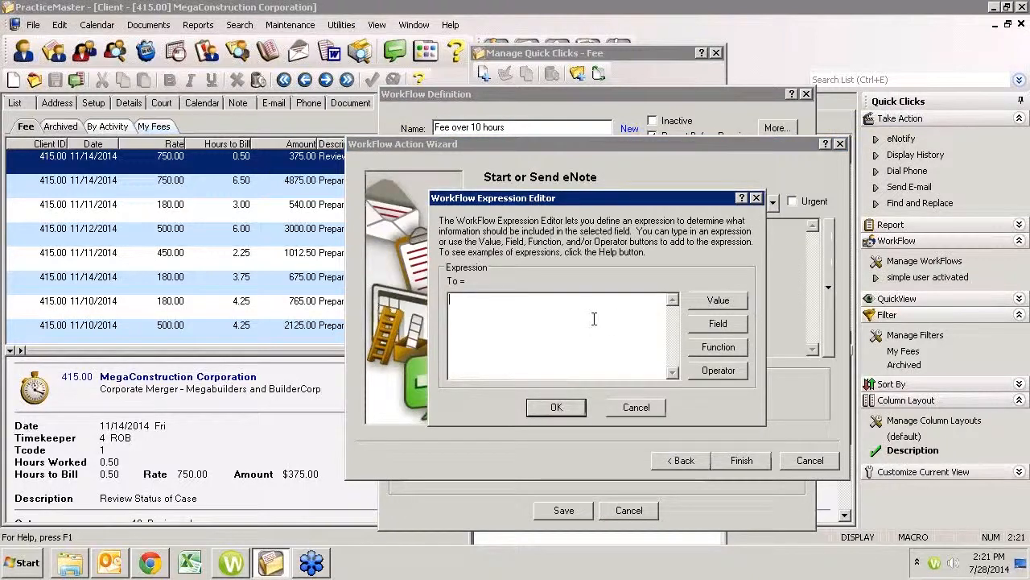
{"action": "type", "text": "\"Ron"}
{"action": "left_click", "coordinate": [564, 408]}
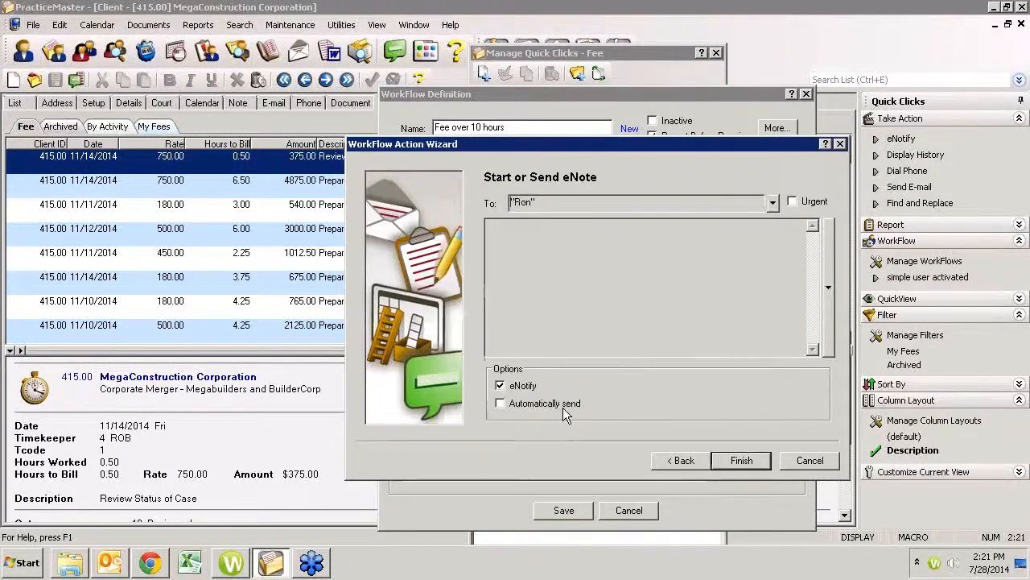
Set the eNote's body expression to "This fee record was created for 10 or more hours", including the quotation marks.
{"action": "double_click", "coordinate": [708, 253]}
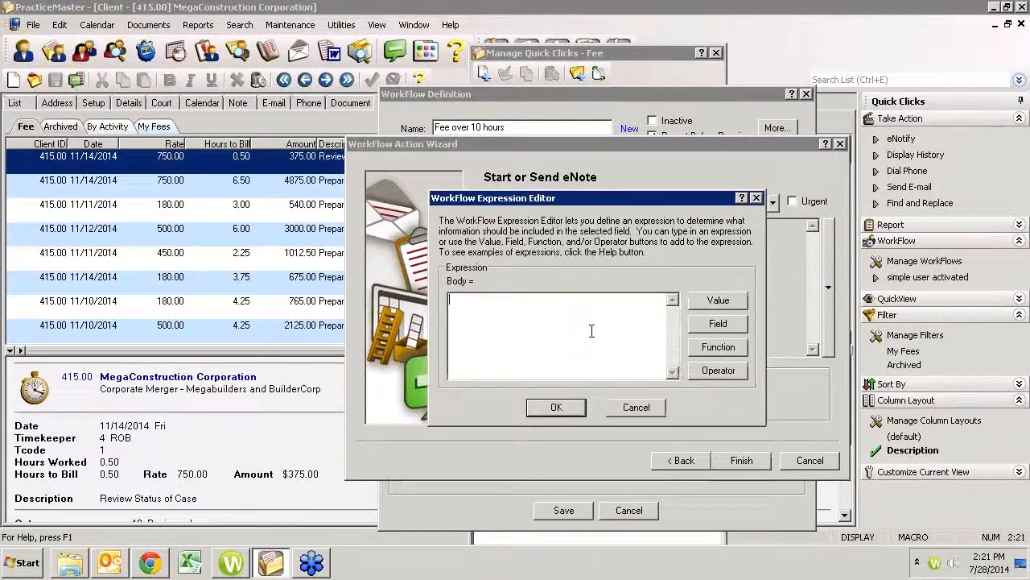
{"action": "type", "text": "\""}
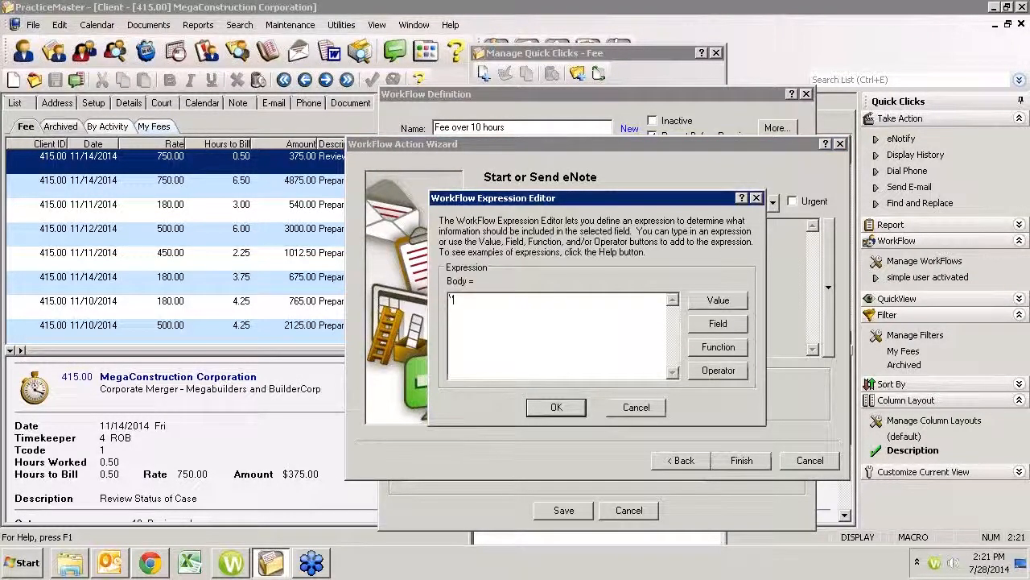
{"action": "type", "text": "This fee record was "}
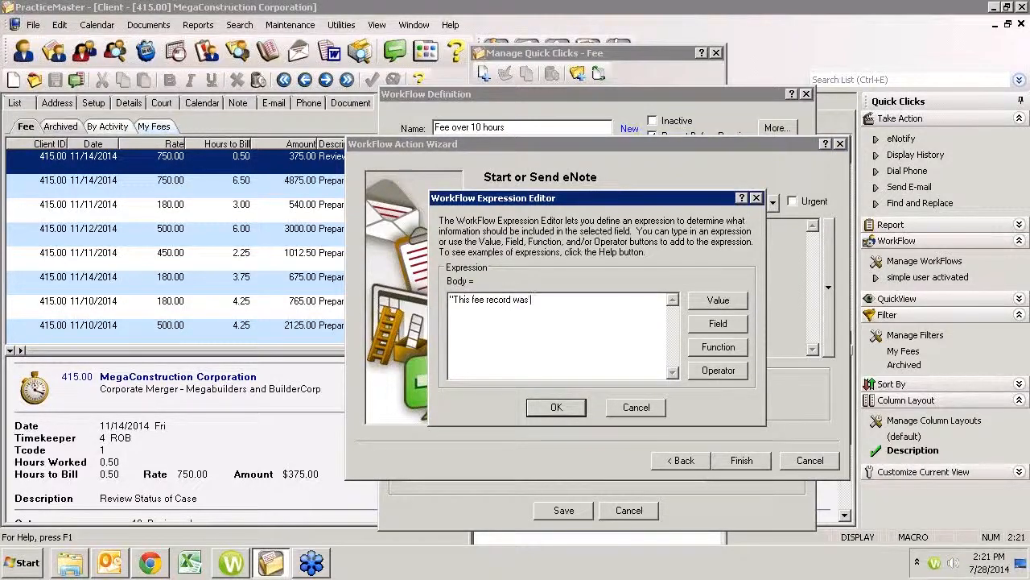
{"action": "type", "text": "creared for m"}
{"action": "type", "text": "o"}
{"action": "key", "text": "BackSpace"}
{"action": "key", "text": "BackSpace"}
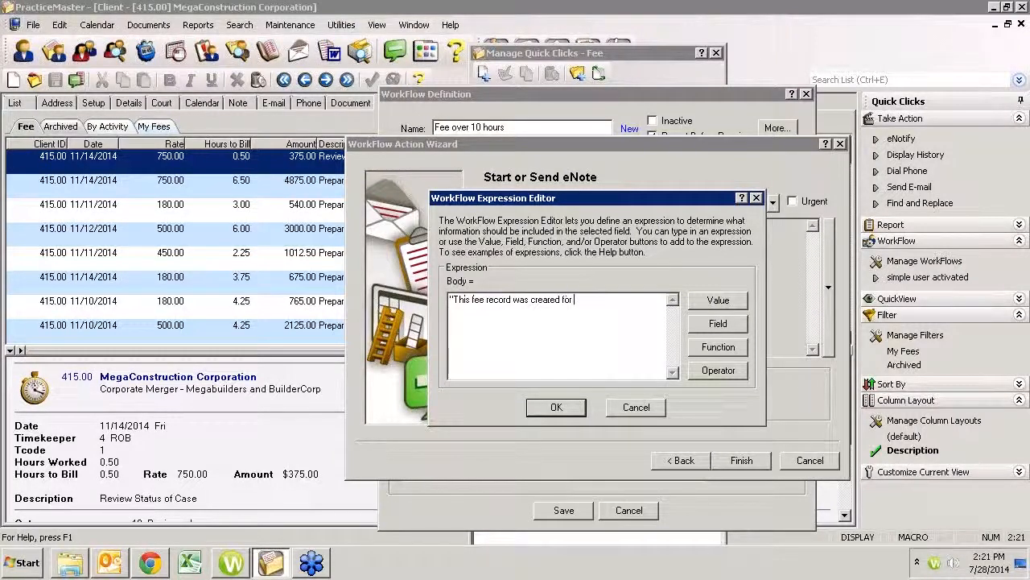
{"action": "type", "text": "10 or more hours\""}
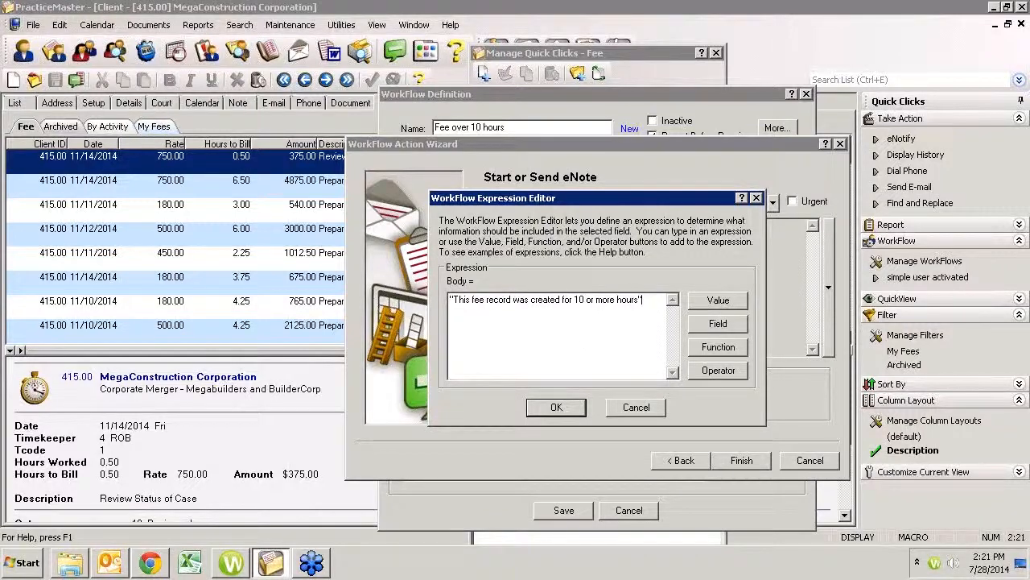
{"action": "left_click", "coordinate": [566, 411]}
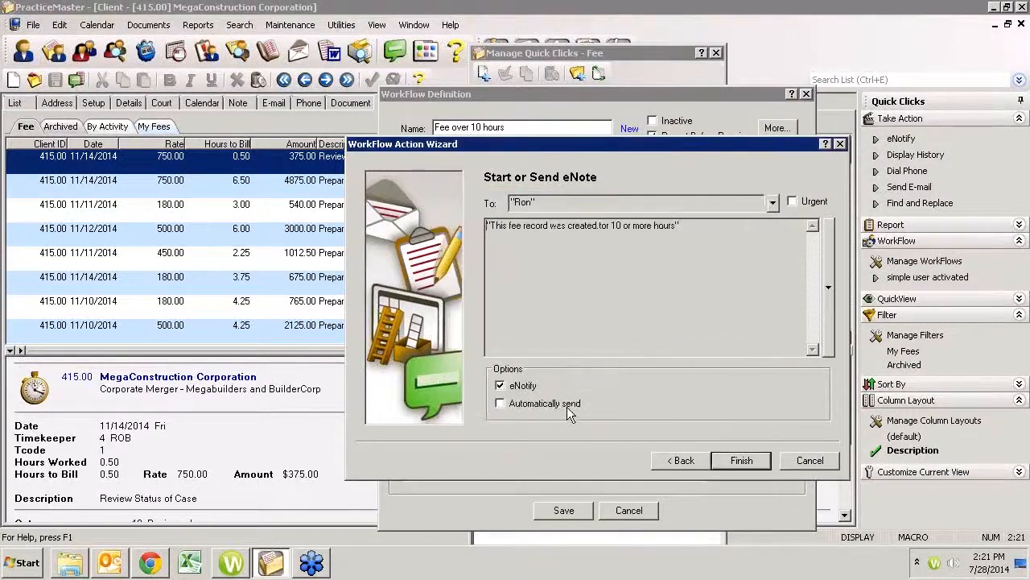
Set the eNote to send automatically, finish the action, and save the workflow, closing the Quick Clicks manager.
{"action": "left_click", "coordinate": [503, 404]}
{"action": "left_click", "coordinate": [742, 461]}
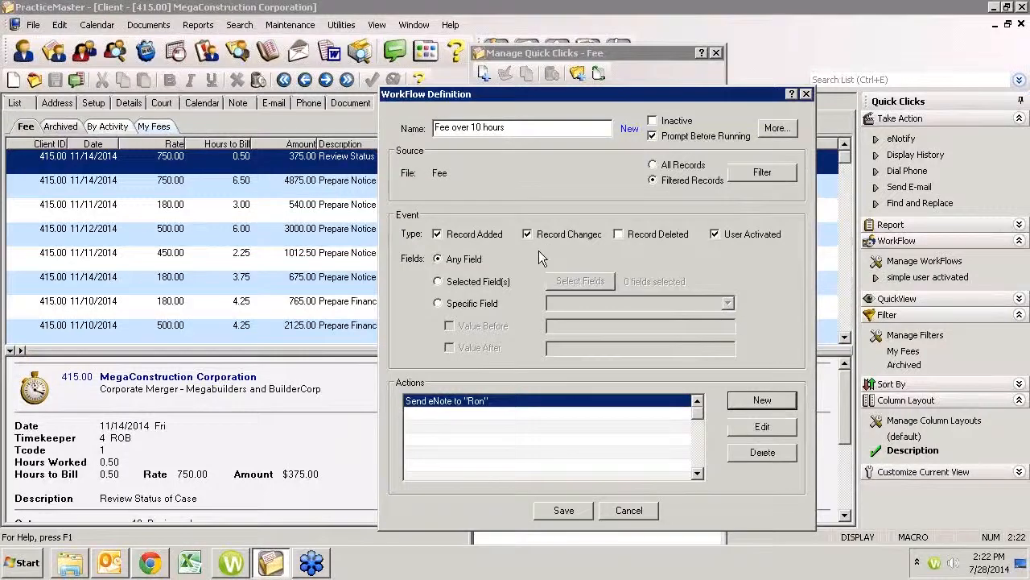
{"action": "left_click", "coordinate": [559, 511]}
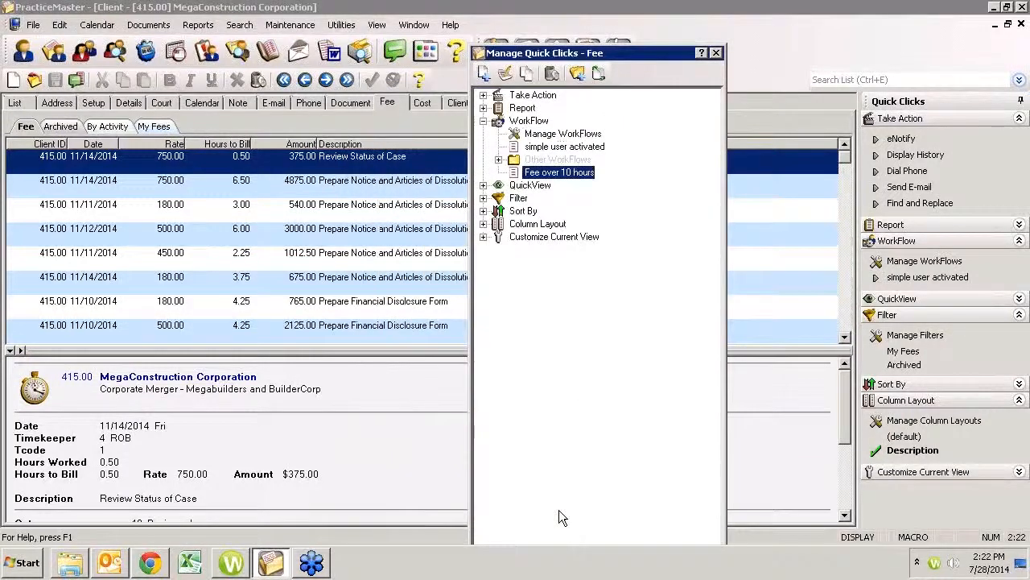
{"action": "left_click", "coordinate": [715, 52]}
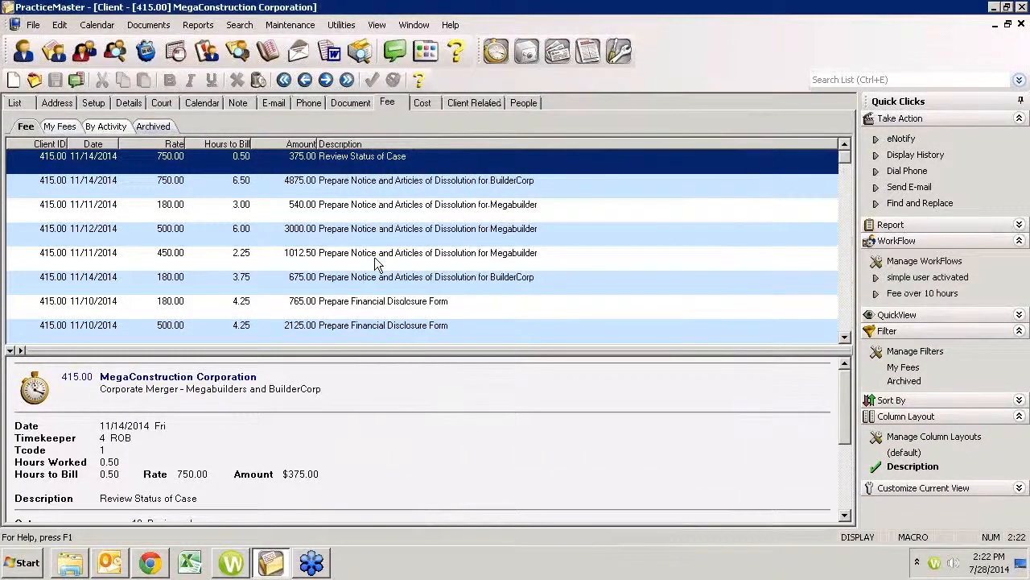
Create and save a new fee record with Tcode 3, 12 hours worked, and the contact's first name added to the description.
{"action": "left_click", "coordinate": [373, 237]}
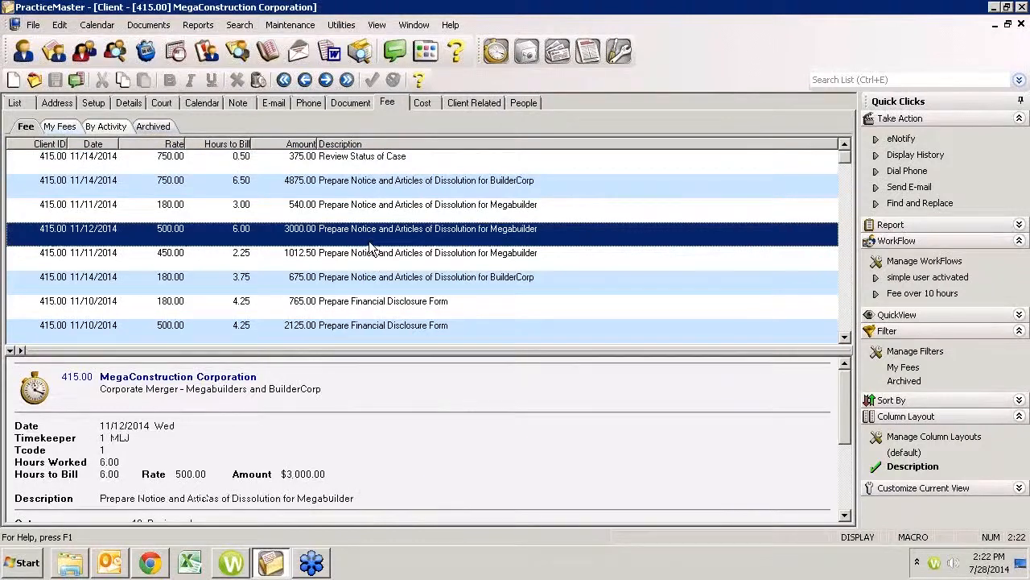
{"action": "left_click", "coordinate": [13, 79]}
{"action": "key", "text": "Tab"}
{"action": "key", "text": "Tab"}
{"action": "type", "text": "3"}
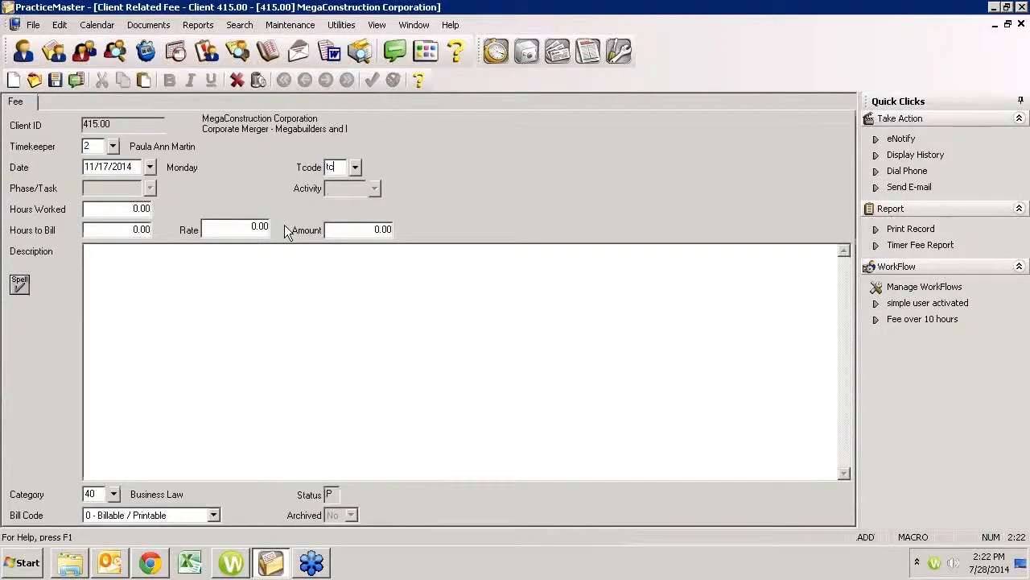
{"action": "key", "text": "Tab"}
{"action": "type", "text": "12"}
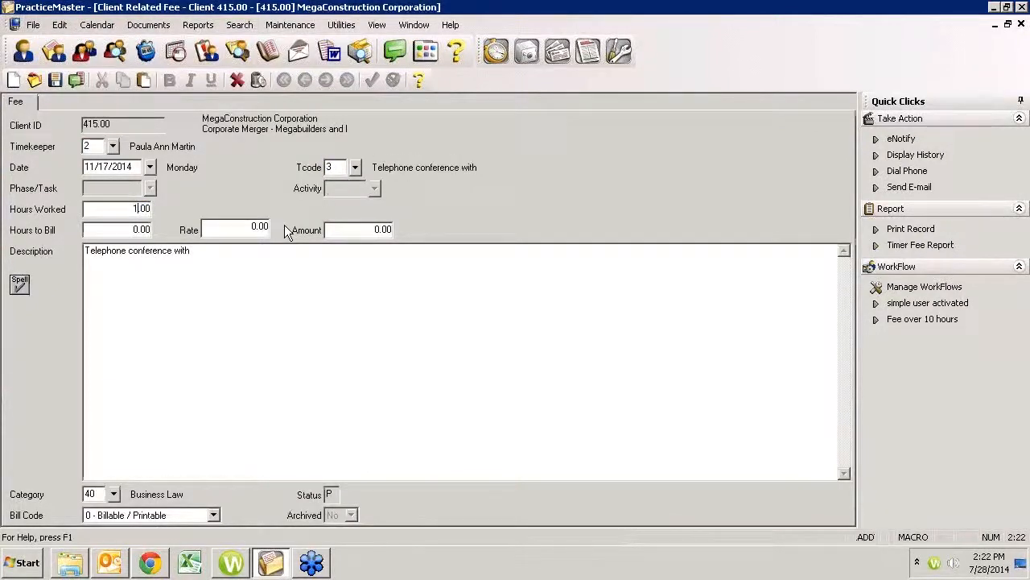
{"action": "key", "text": "Tab"}
{"action": "key", "text": "Tab"}
{"action": "type", "text": "Pau"}
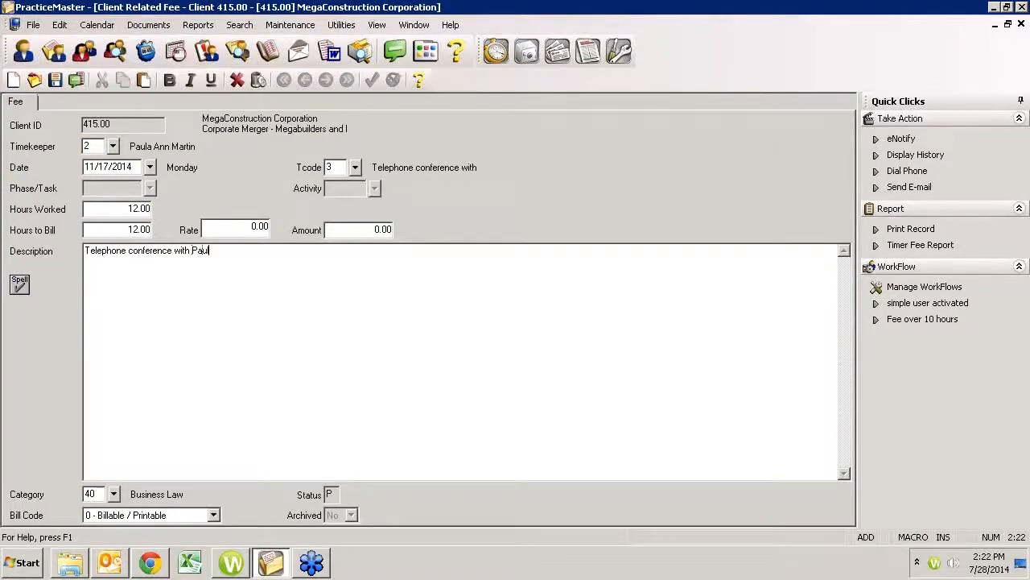
{"action": "type", "text": "l"}
{"action": "key", "text": "ctrl+s"}
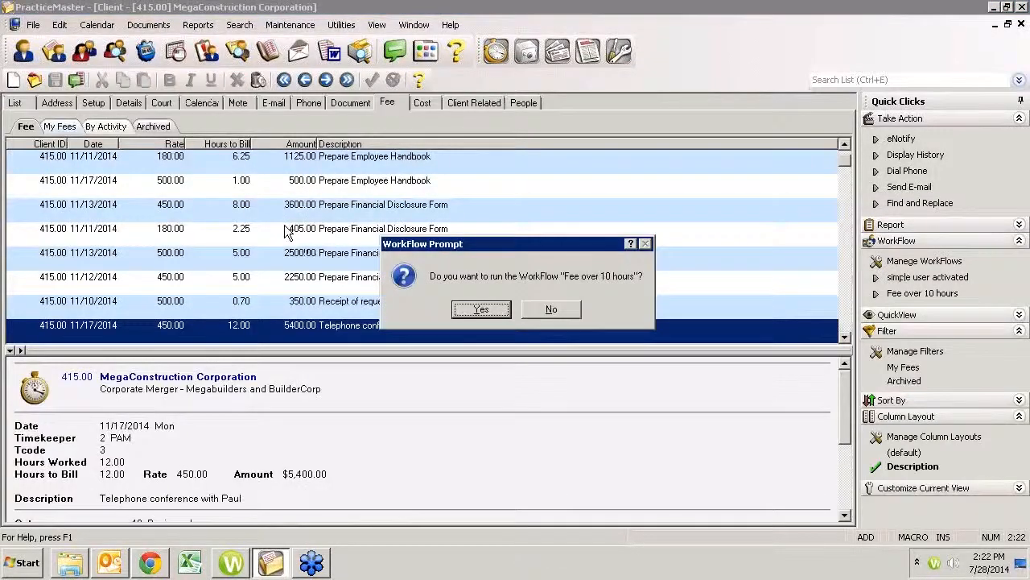
Run the "Fee over 10 hours" workflow for the saved fee and open the fee record linked in the resulting eNote.
{"action": "left_click", "coordinate": [481, 310]}
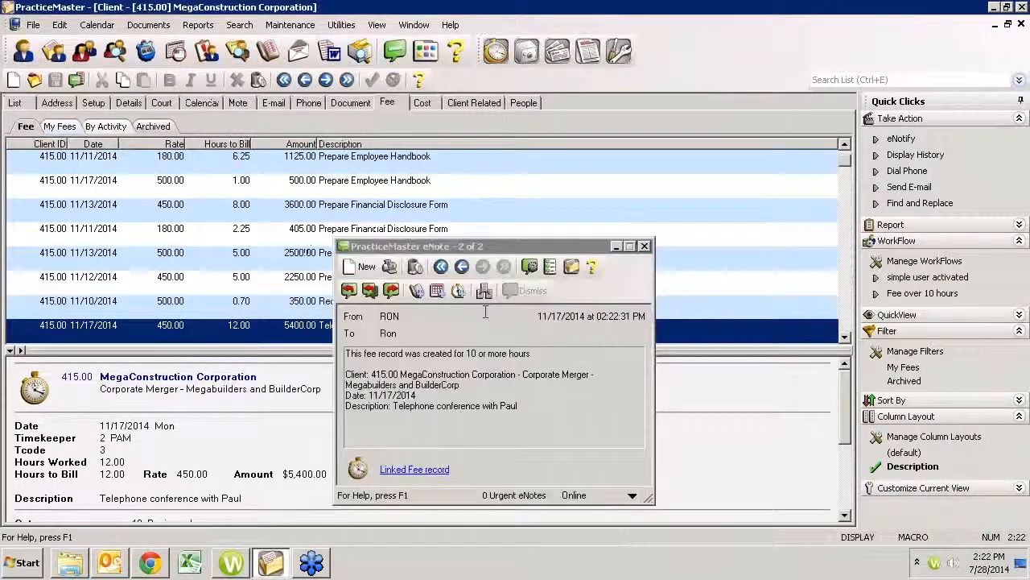
{"action": "left_click_drag", "start_coordinate": [512, 244], "coordinate": [500, 162]}
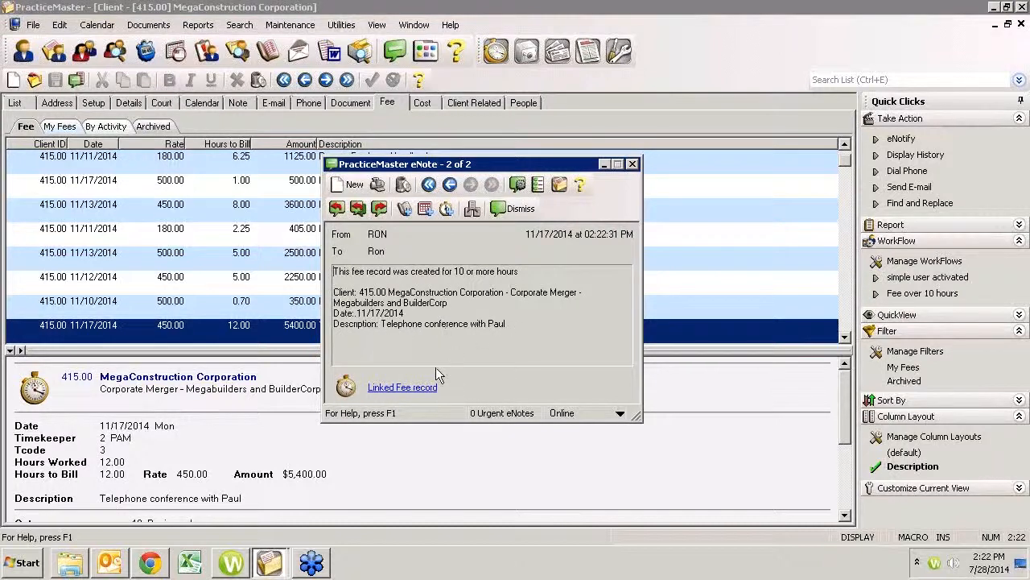
{"action": "left_click", "coordinate": [417, 393]}
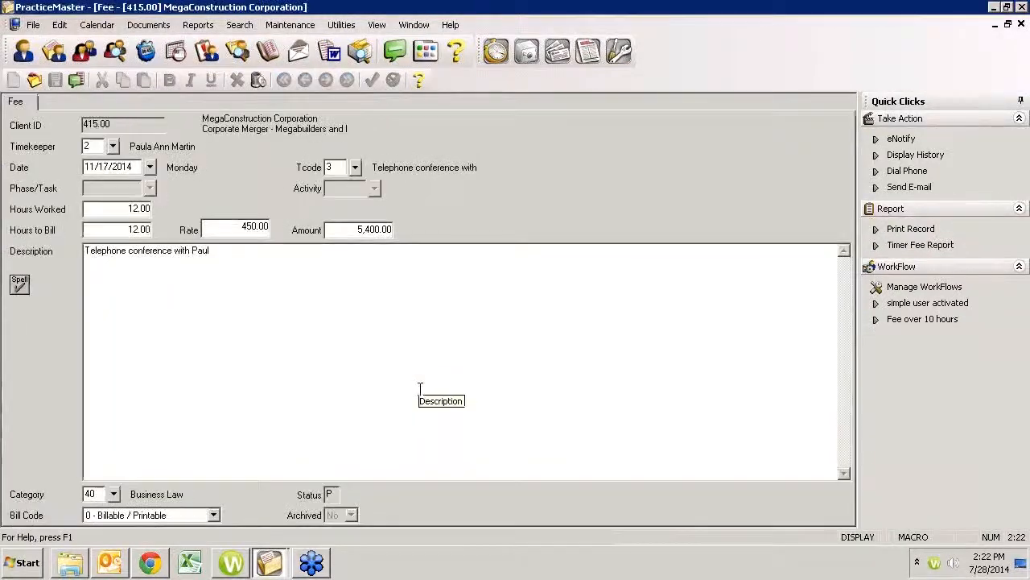
Set the fee's Hours Worked to 1.2 and recalculate its amount.
{"action": "left_click", "coordinate": [122, 208]}
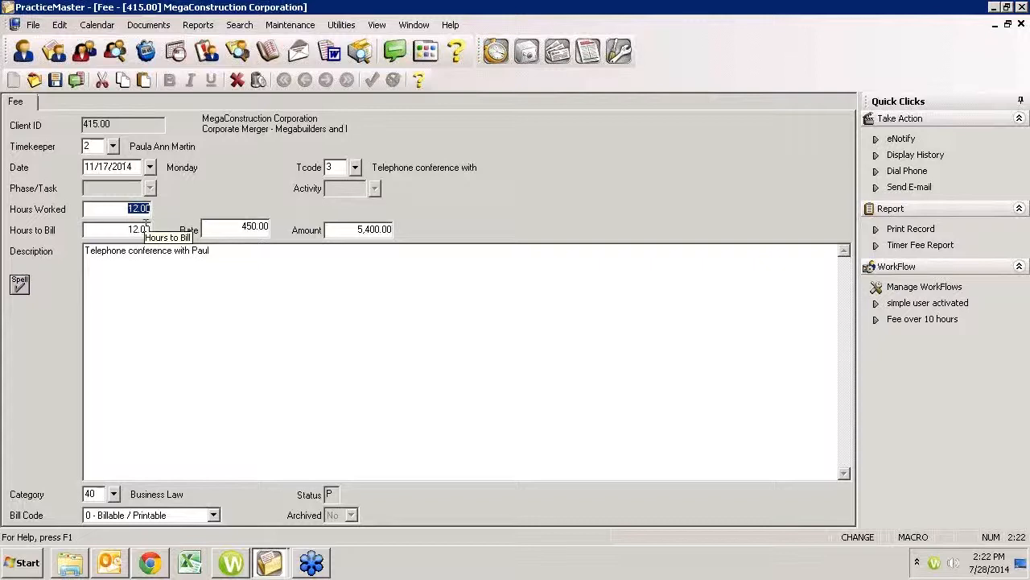
{"action": "type", "text": "1.2"}
{"action": "key", "text": "Tab"}
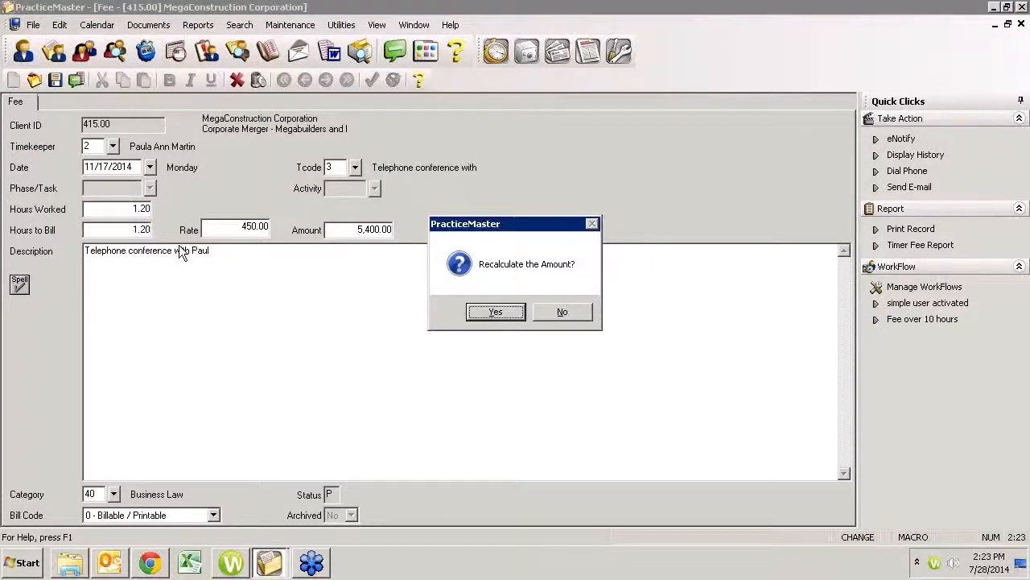
{"action": "left_click", "coordinate": [507, 314]}
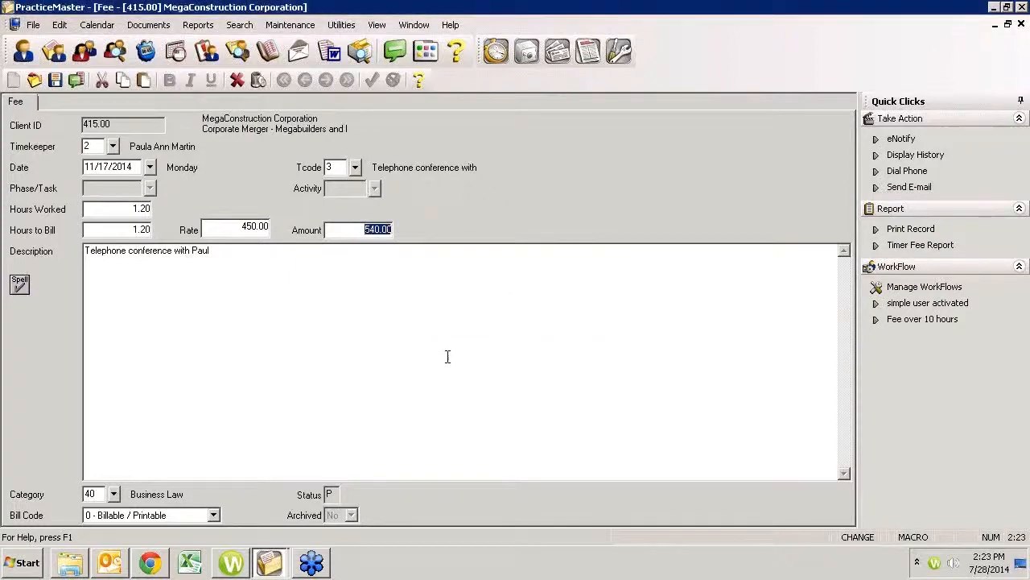
Save the corrected fee record and close the open eNote window.
{"action": "key", "text": "ctrl+s"}
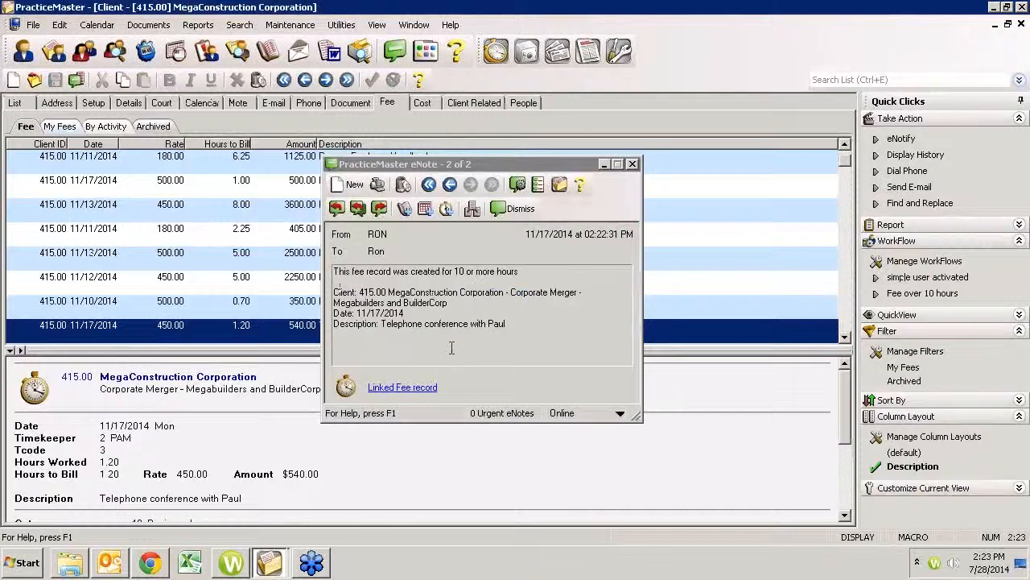
{"action": "left_click", "coordinate": [633, 164]}
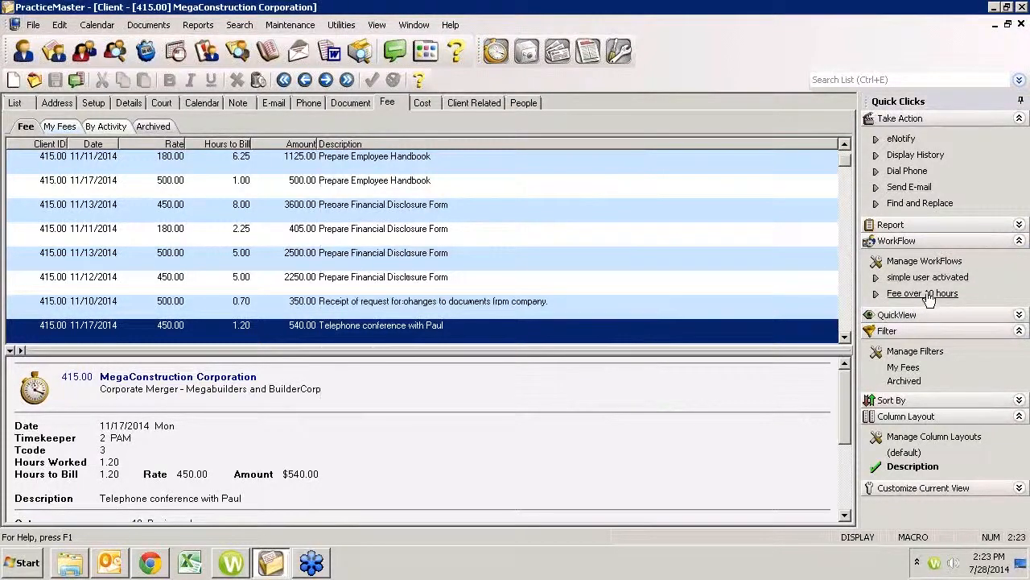
Edit the "Fee over 10 hours" workflow to turn off User Activated and Prompt Before Running, and save it.
{"action": "left_click", "coordinate": [910, 262]}
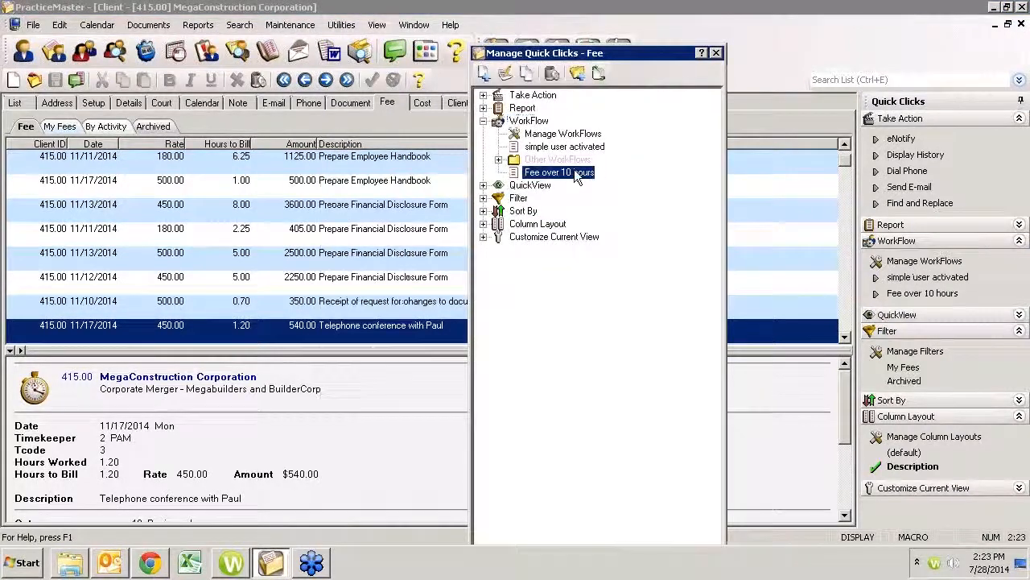
{"action": "double_click", "coordinate": [581, 173]}
{"action": "left_click", "coordinate": [747, 235]}
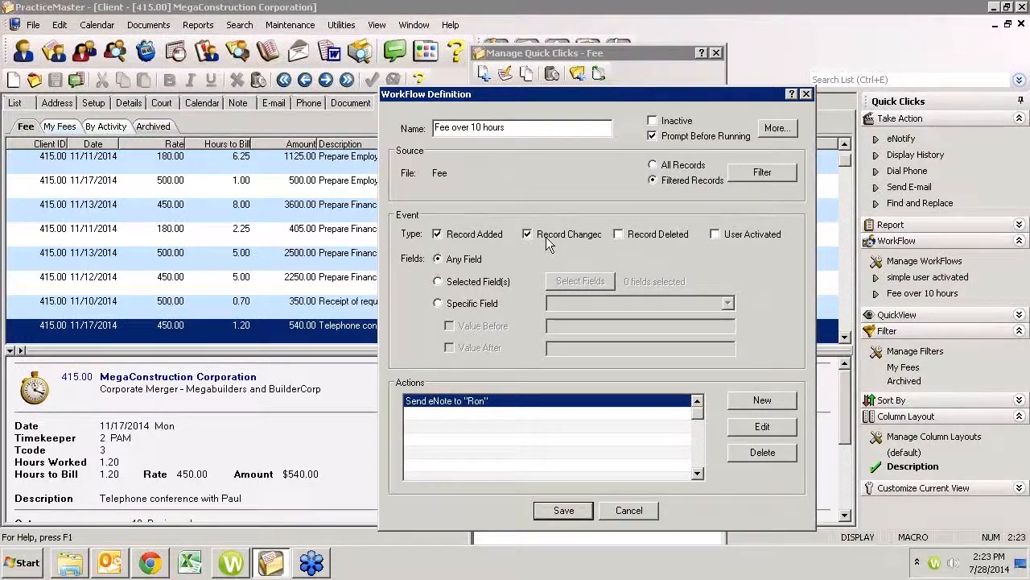
{"action": "left_click", "coordinate": [662, 139]}
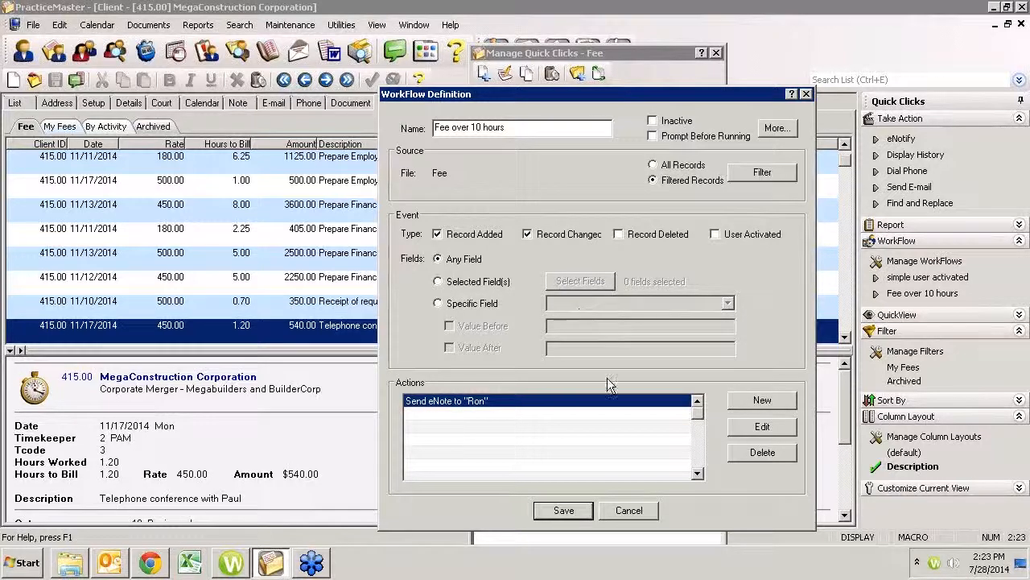
{"action": "left_click", "coordinate": [561, 508]}
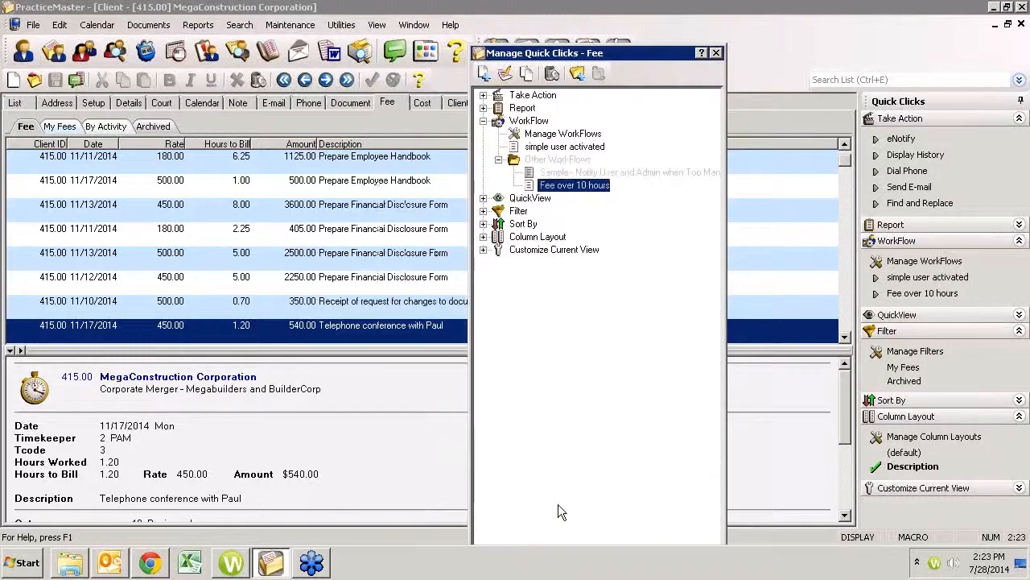
{"action": "left_click", "coordinate": [715, 53]}
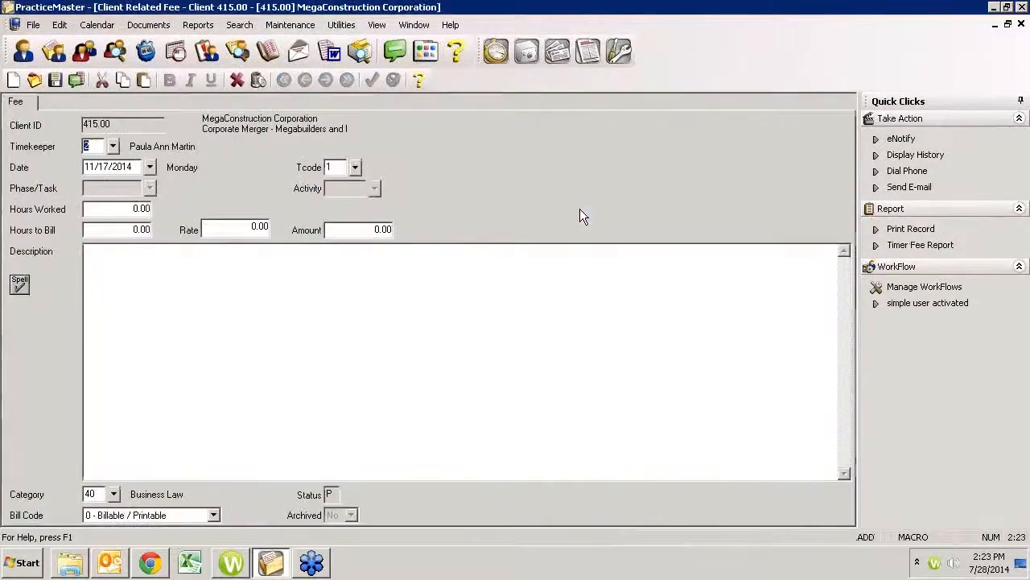
Save a new fee with Tcode TC, 12 hours worked and the contact's first name added to the description, and close the resulting eNote.
{"action": "key", "text": "Tab"}
{"action": "type", "text": "tc"}
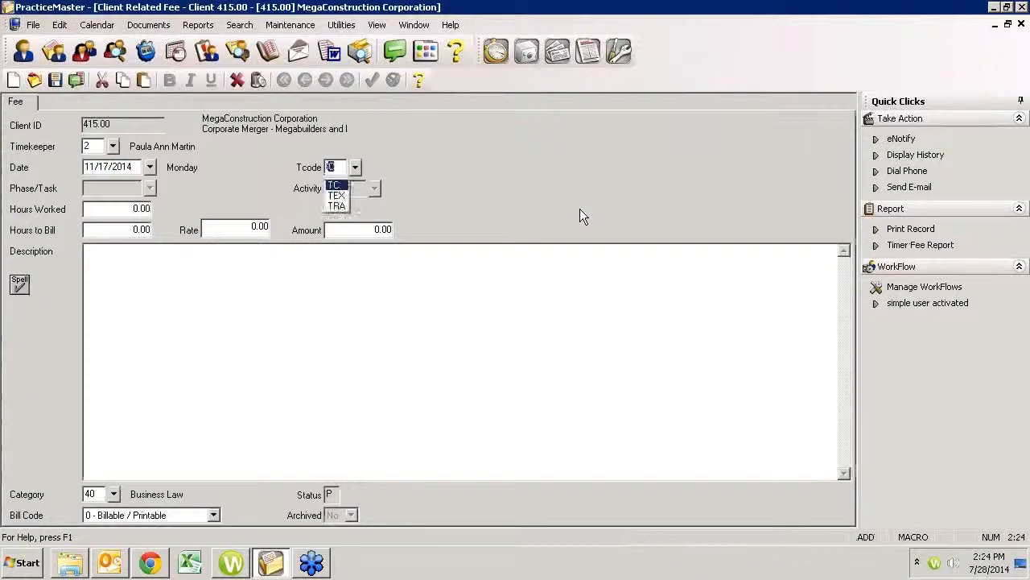
{"action": "key", "text": "Tab"}
{"action": "type", "text": "12"}
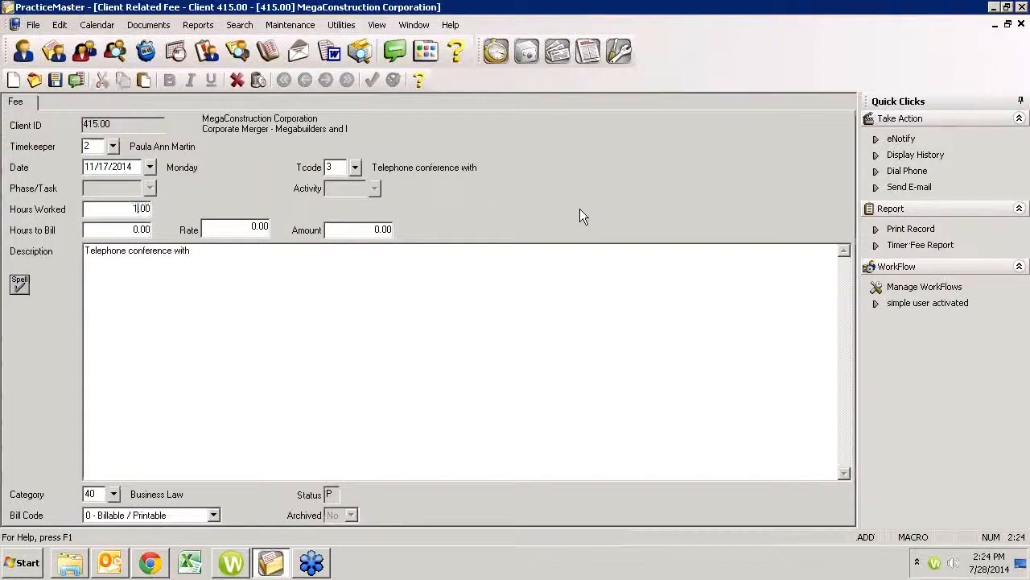
{"action": "key", "text": "Tab"}
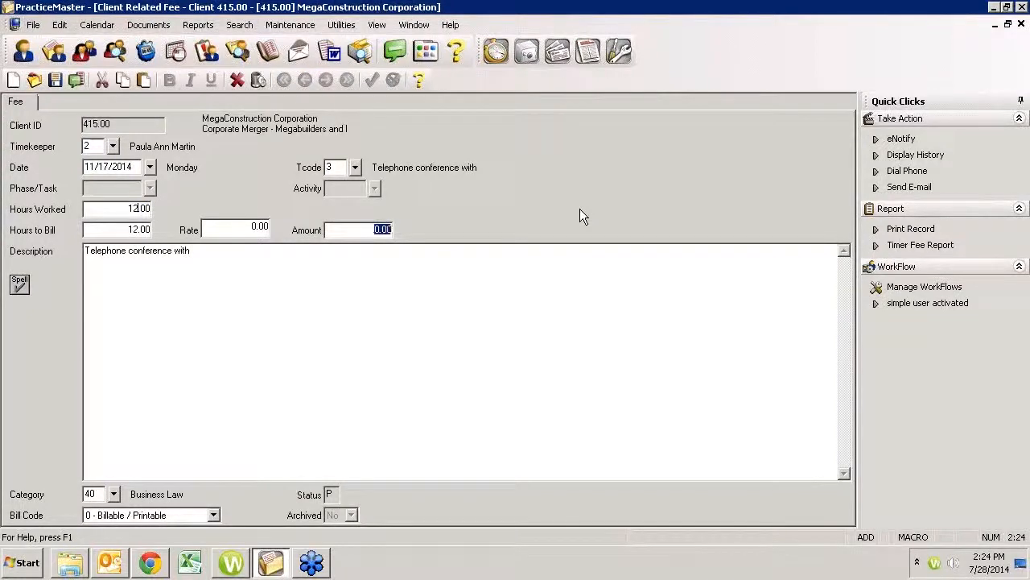
{"action": "key", "text": "Tab"}
{"action": "type", "text": "Paul"}
{"action": "key", "text": "ctrl+s"}
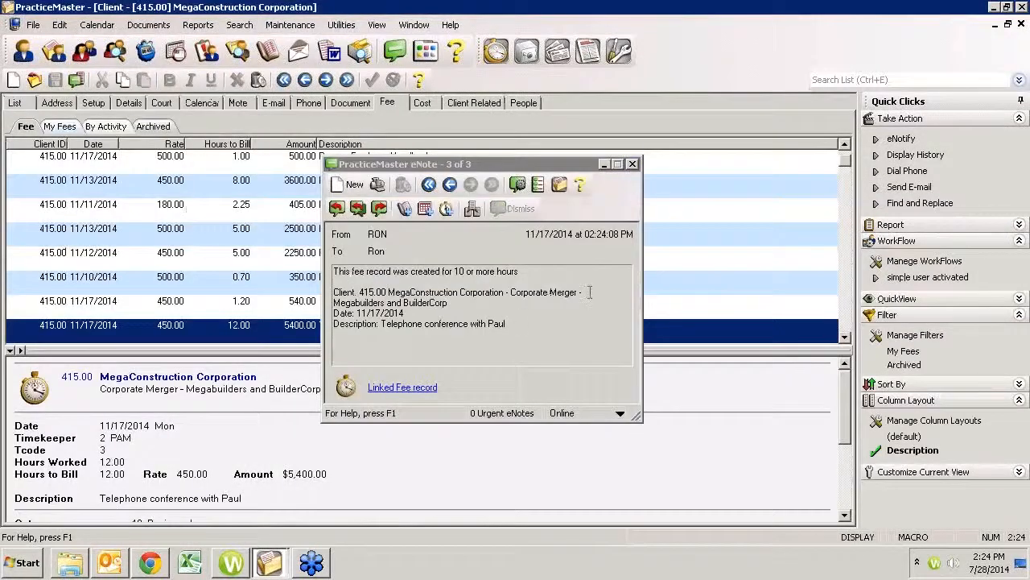
{"action": "left_click_drag", "start_coordinate": [515, 165], "coordinate": [714, 159]}
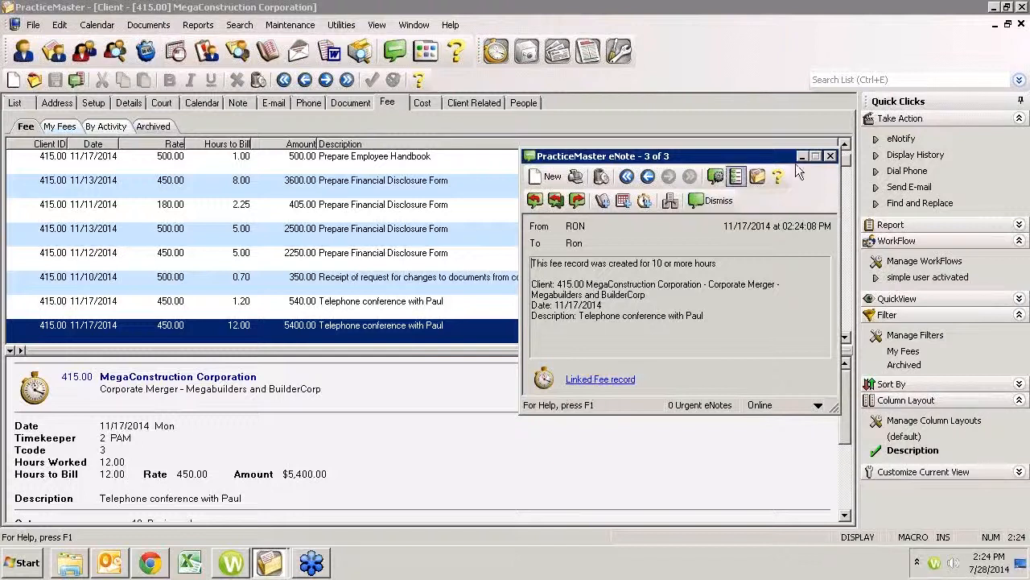
{"action": "left_click", "coordinate": [831, 157]}
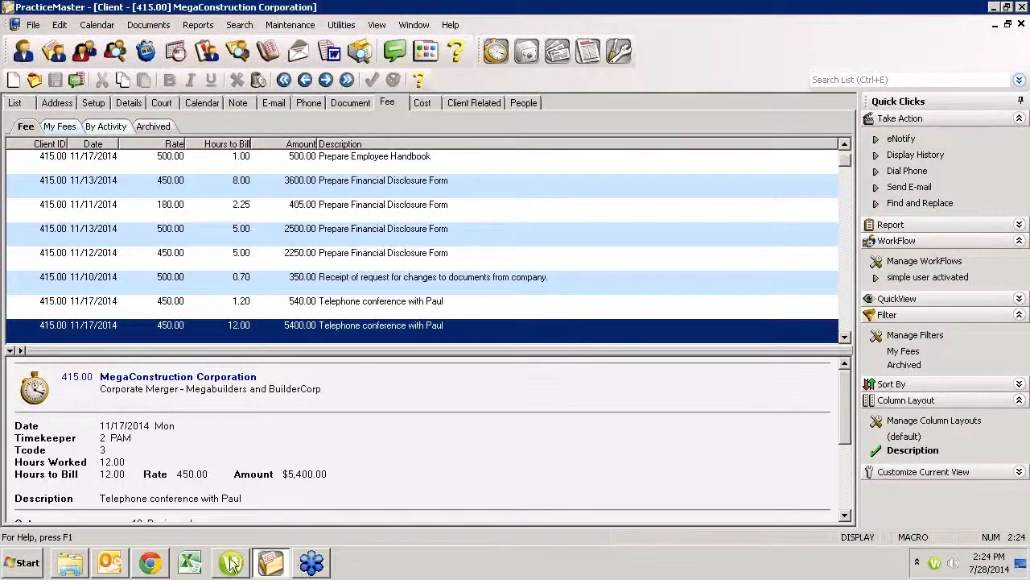
Open the "Fee over 10 hours" workflow from Other WorkFlows, examine the action types offered for a new action, and cancel.
{"action": "left_click", "coordinate": [913, 262]}
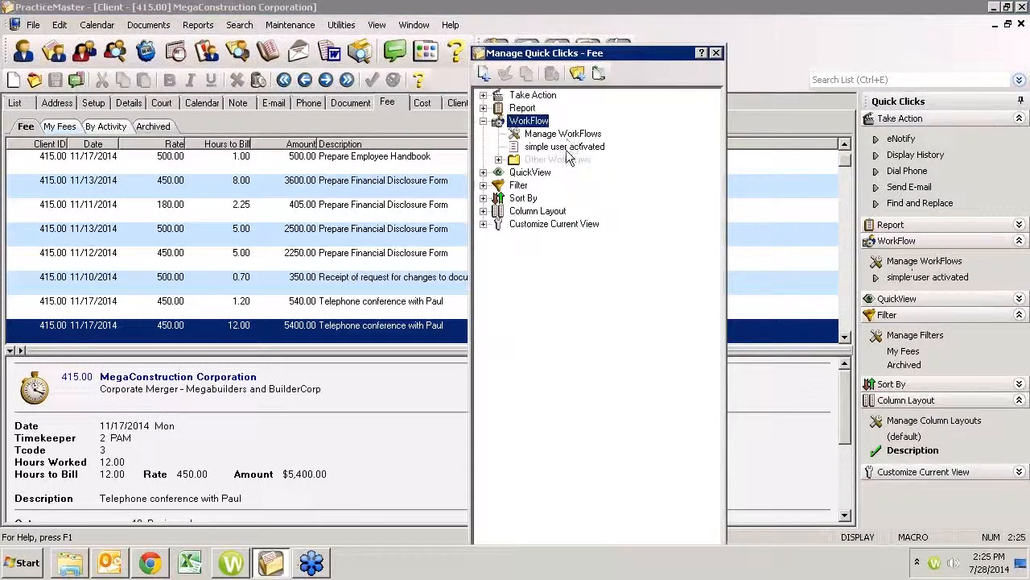
{"action": "double_click", "coordinate": [559, 161]}
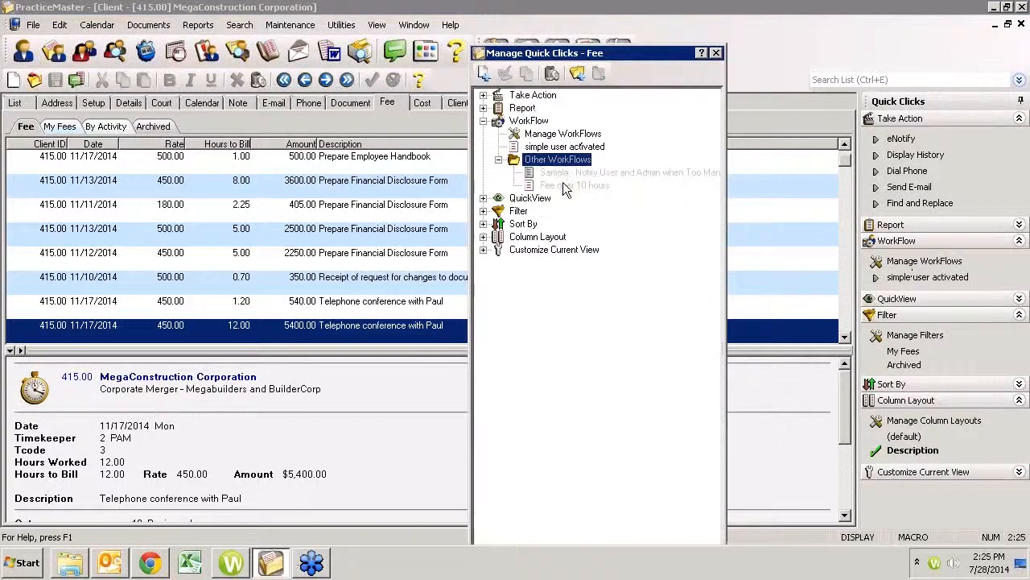
{"action": "left_click", "coordinate": [565, 185]}
{"action": "right_click", "coordinate": [566, 186]}
{"action": "left_click", "coordinate": [643, 220]}
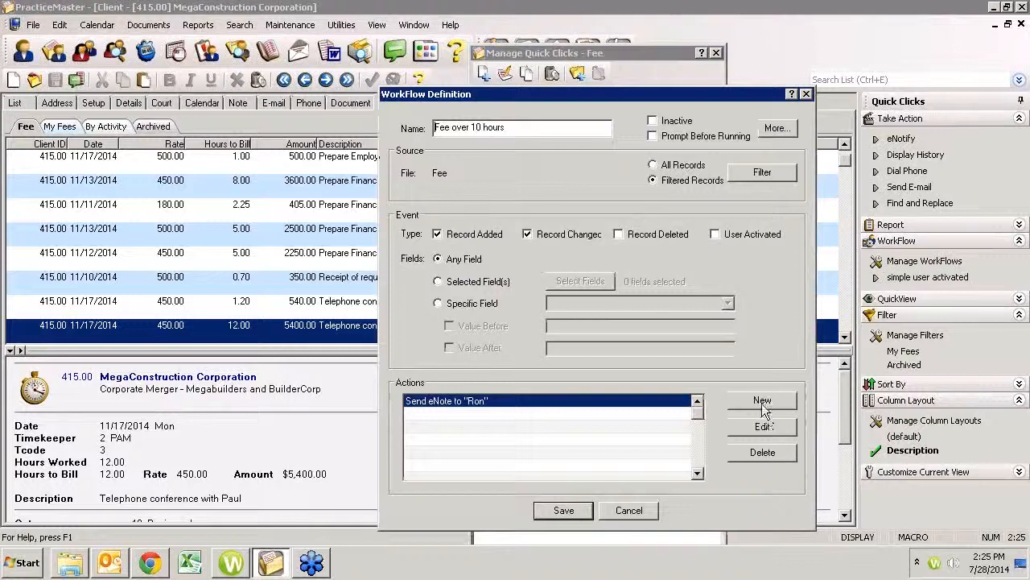
{"action": "left_click", "coordinate": [761, 401]}
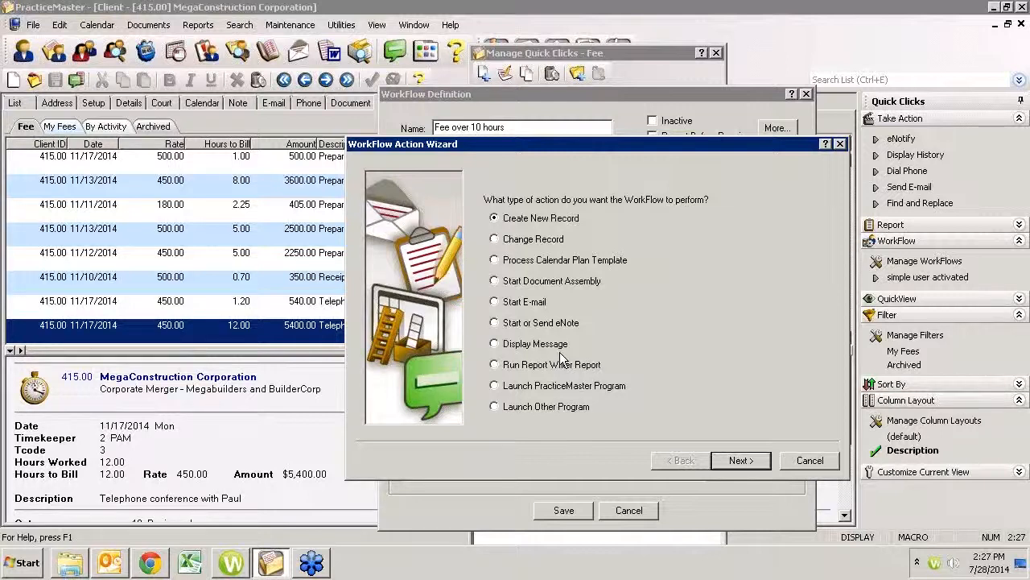
{"action": "left_click", "coordinate": [808, 459]}
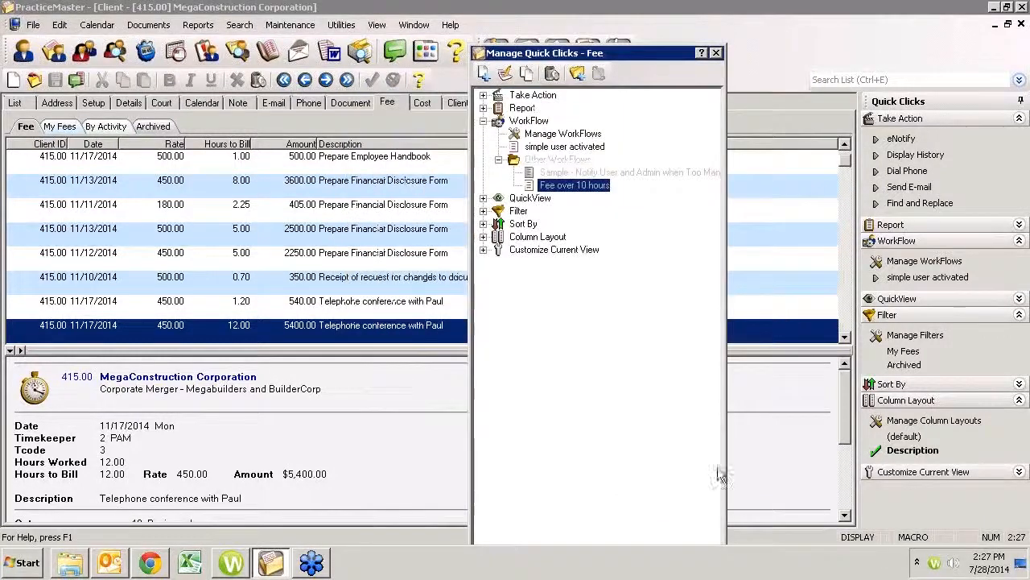
Switch to Chrome and open the PracticeMaster Virtual User Group Meetings page on the Attorney Computer Systems site.
{"action": "mouse_move", "coordinate": [233, 566]}
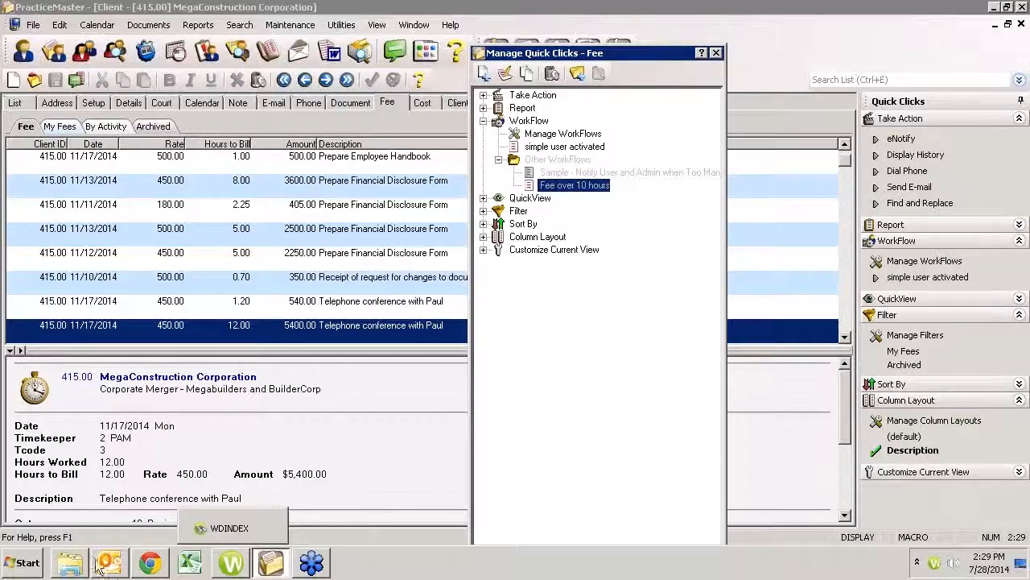
{"action": "left_click", "coordinate": [153, 564]}
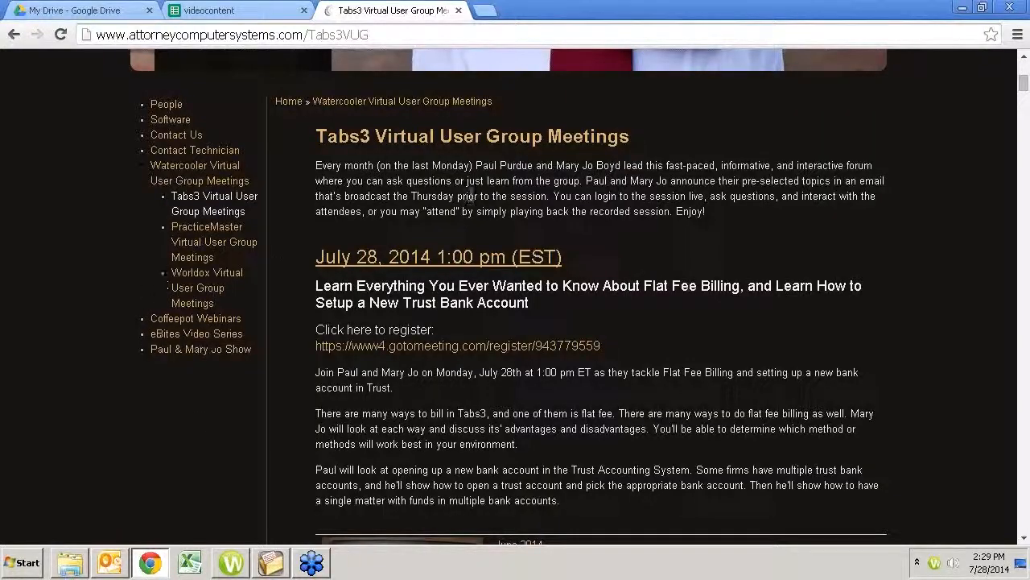
{"action": "scroll", "coordinate": [487, 185], "scroll_direction": "up", "scroll_amount": 1}
{"action": "scroll", "coordinate": [486, 184], "scroll_direction": "up", "scroll_amount": 4}
{"action": "scroll", "coordinate": [486, 184], "scroll_direction": "down", "scroll_amount": 5}
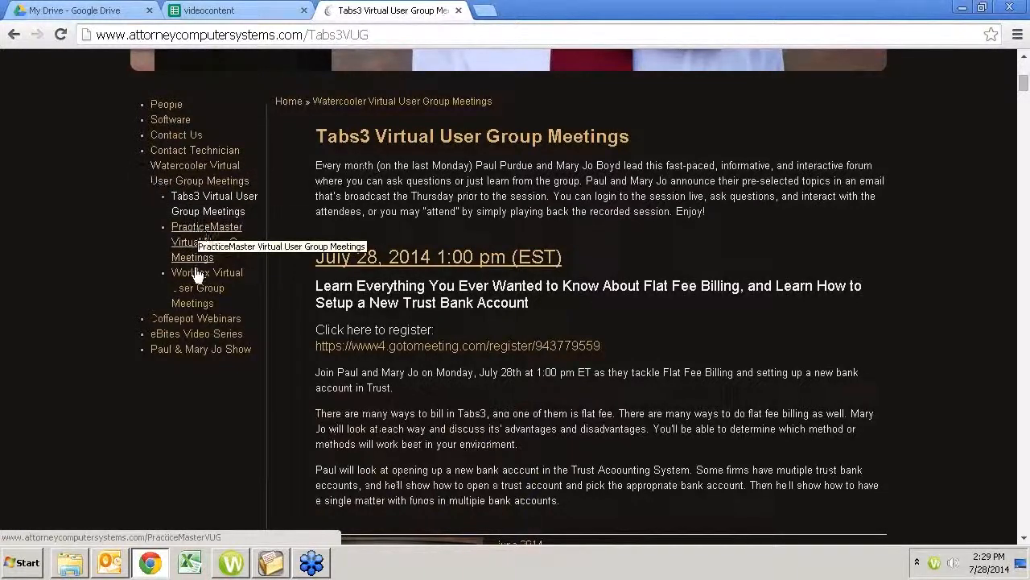
{"action": "left_click", "coordinate": [206, 228]}
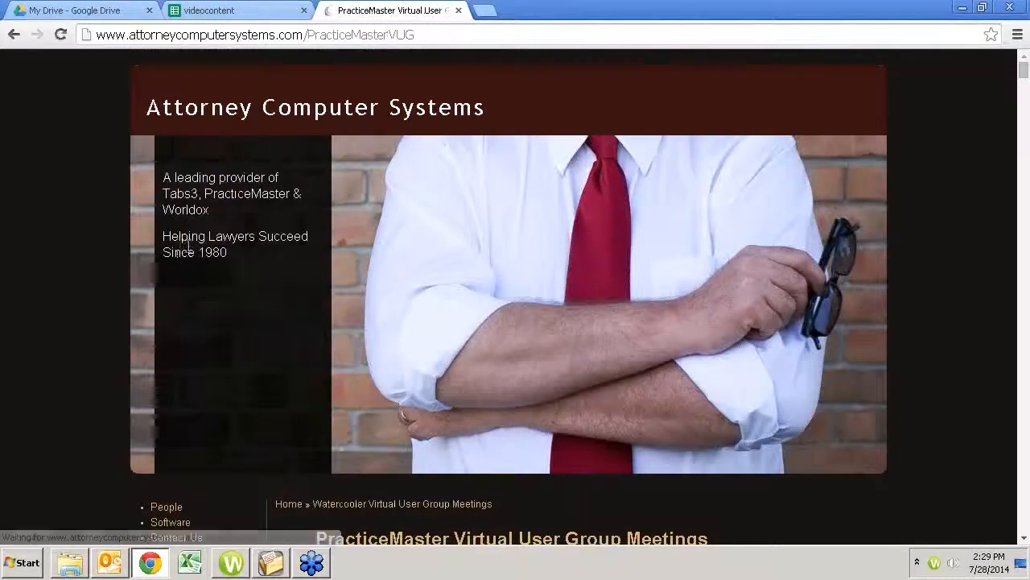
Look through the current and past PracticeMaster Virtual User Group sessions and their recordings, returning to the July 28th, 2014 entry.
{"action": "scroll", "coordinate": [363, 264], "scroll_direction": "down", "scroll_amount": 6}
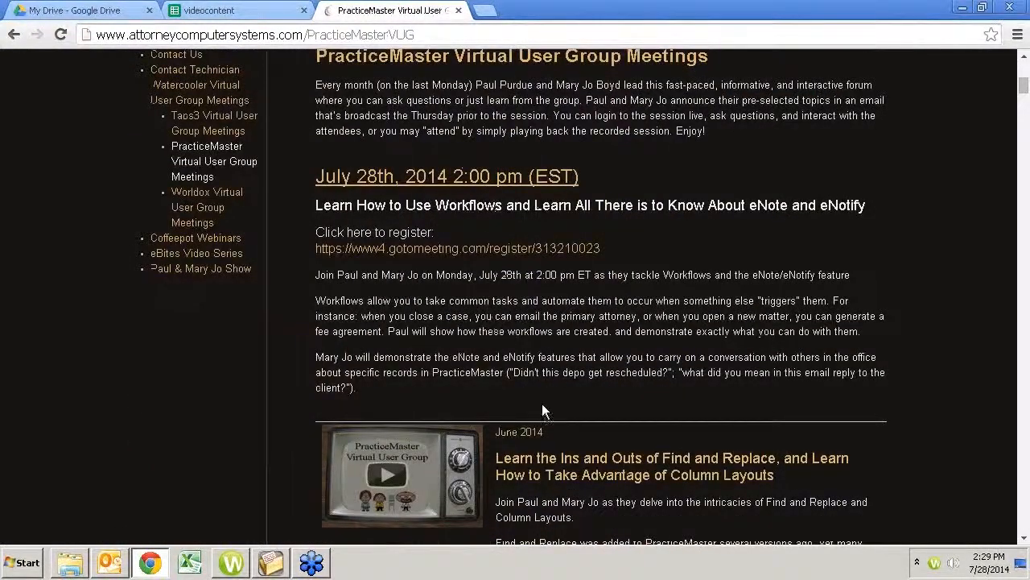
{"action": "scroll", "coordinate": [544, 404], "scroll_direction": "down", "scroll_amount": 4}
{"action": "scroll", "coordinate": [486, 327], "scroll_direction": "down", "scroll_amount": 4}
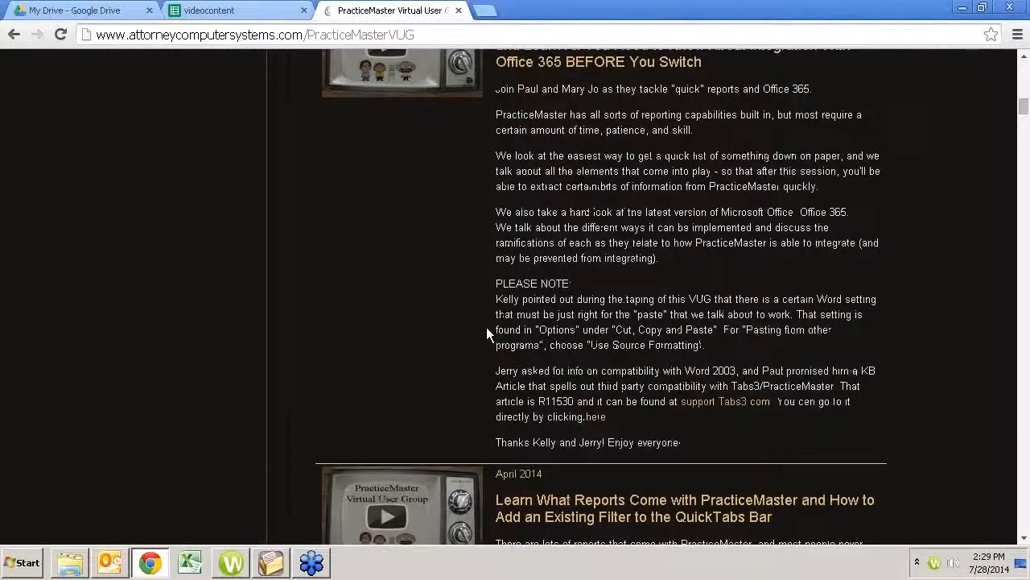
{"action": "scroll", "coordinate": [486, 326], "scroll_direction": "down", "scroll_amount": 3}
{"action": "scroll", "coordinate": [486, 333], "scroll_direction": "down", "scroll_amount": 3}
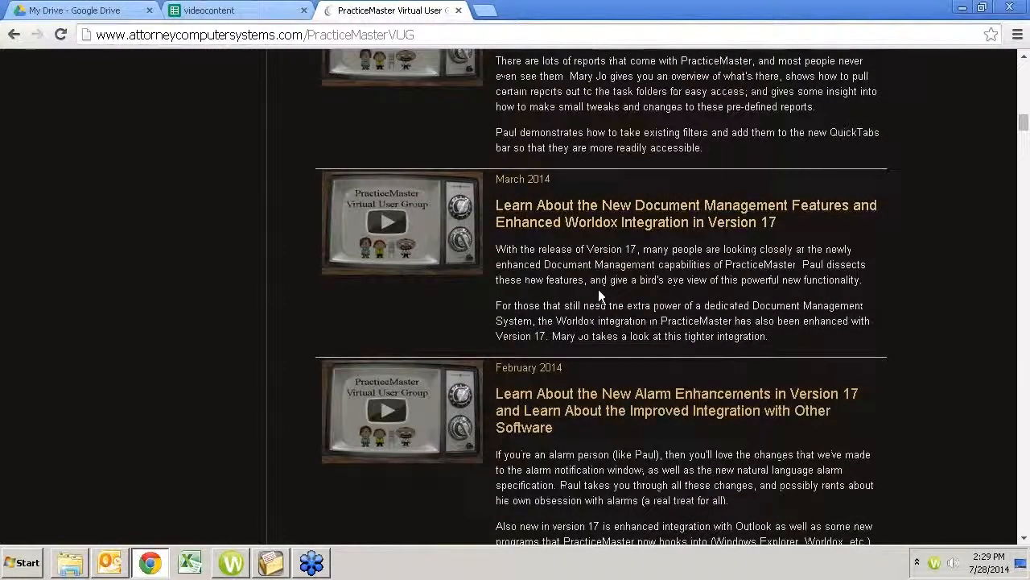
{"action": "scroll", "coordinate": [597, 291], "scroll_direction": "up", "scroll_amount": 20}
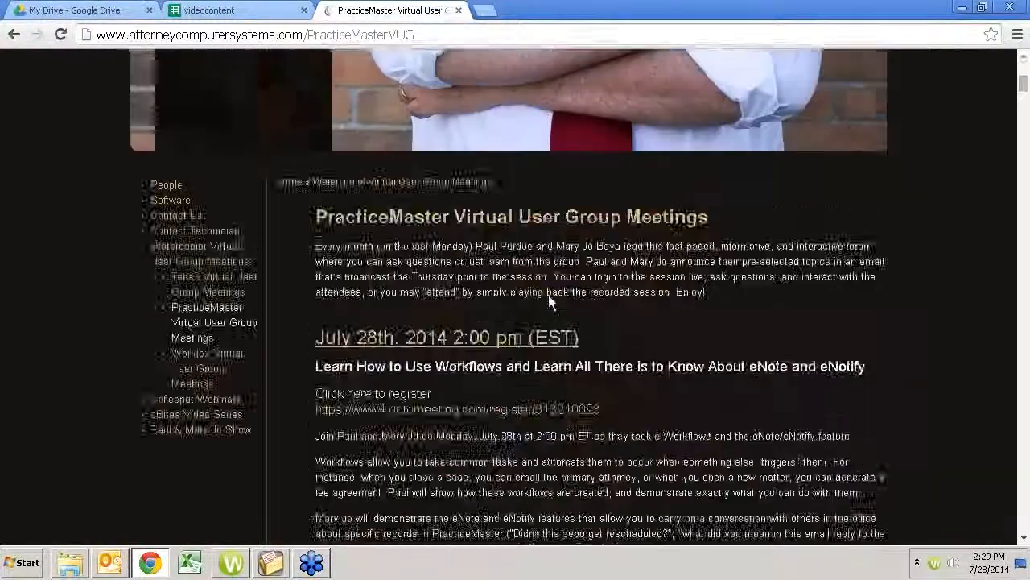
{"action": "scroll", "coordinate": [363, 378], "scroll_direction": "down", "scroll_amount": 1}
{"action": "scroll", "coordinate": [320, 430], "scroll_direction": "down", "scroll_amount": 5}
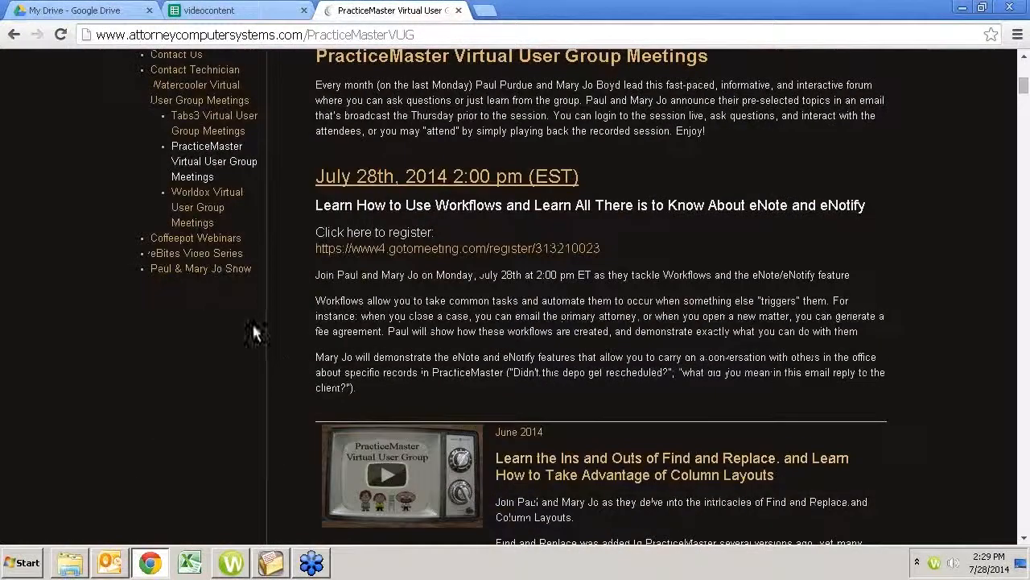